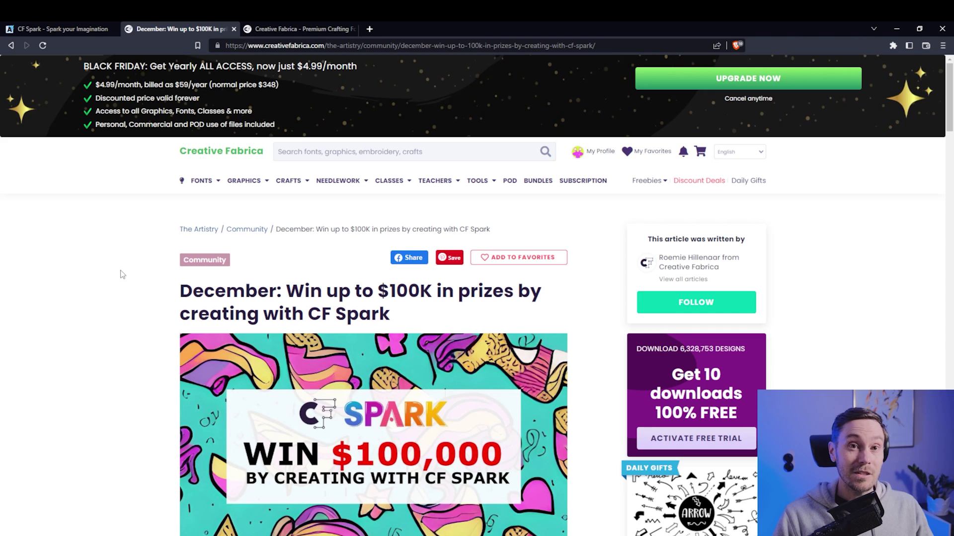
- Check the December prize pot for 47 winners, then switch to the October winners contest article
scroll(123, 275, down, 3)
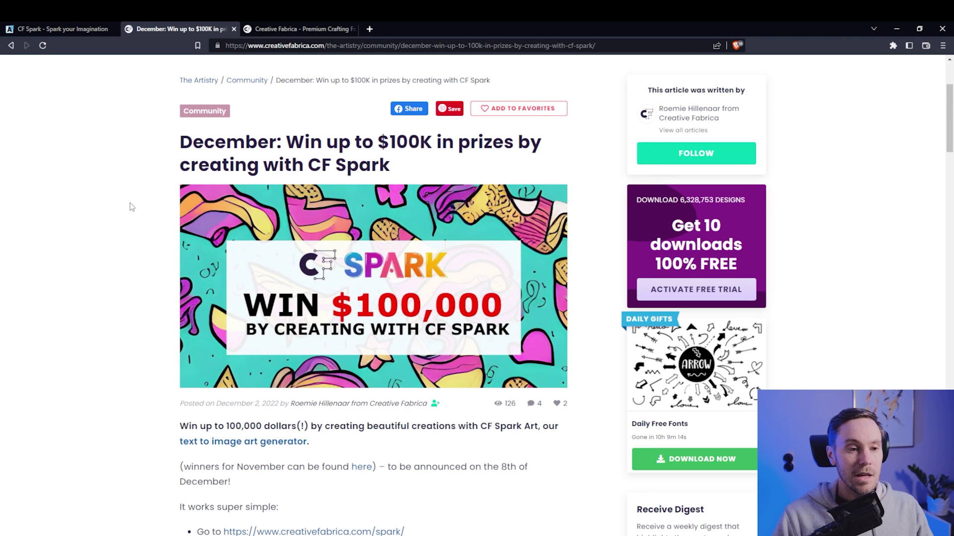
scroll(127, 211, down, 1)
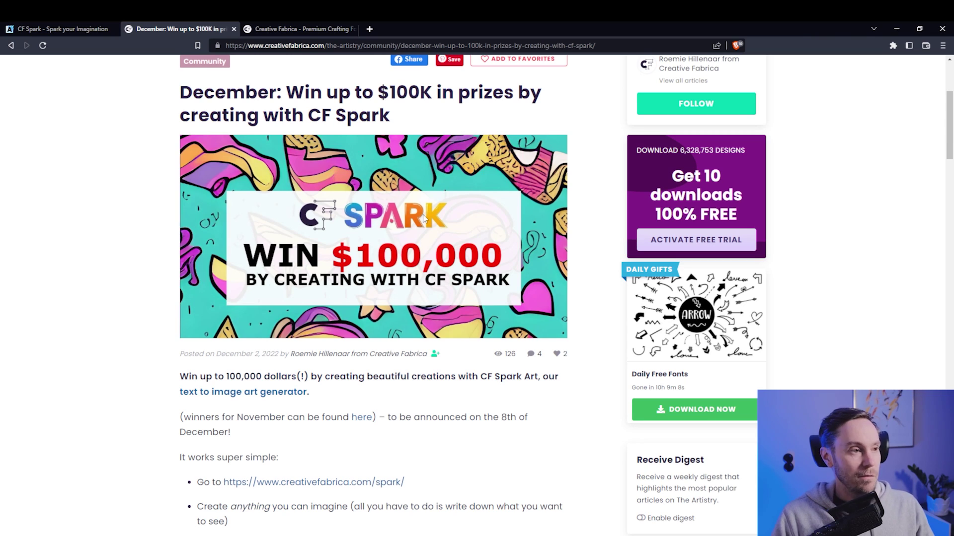
scroll(423, 219, down, 3)
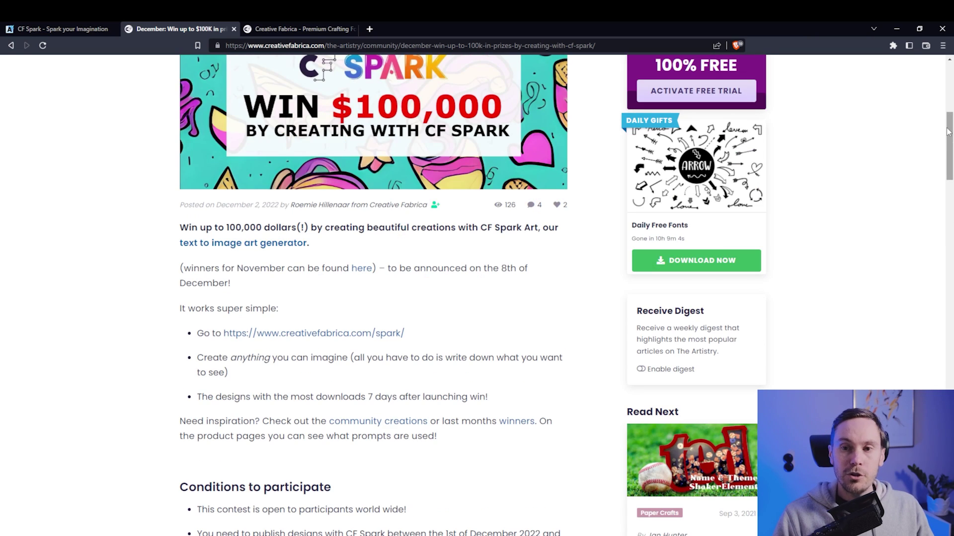
drag(949, 144, 934, 280)
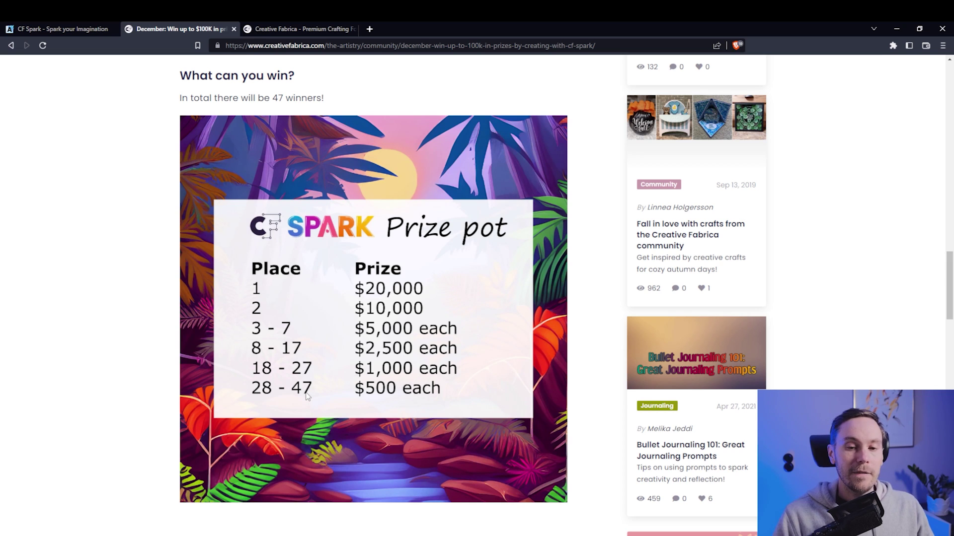
scroll(54, 315, up, 1)
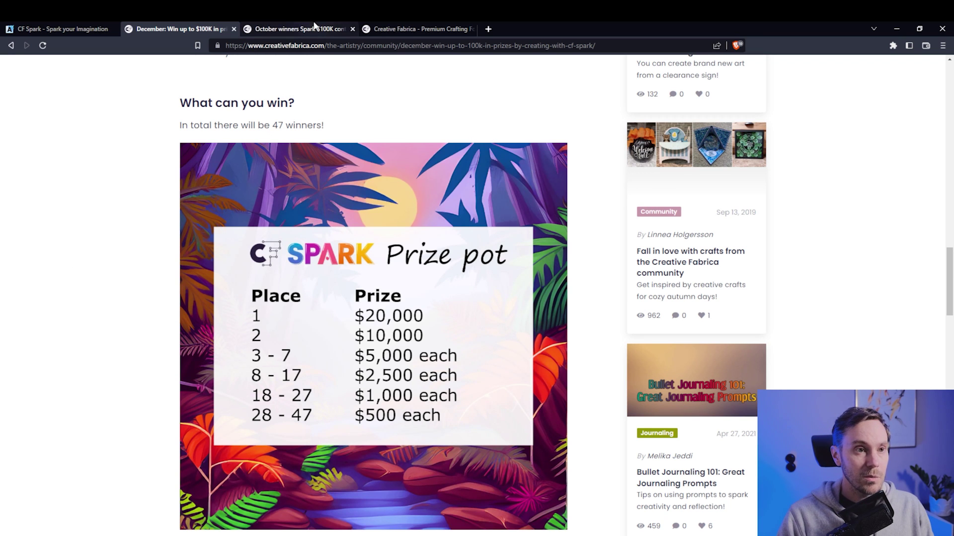
click(296, 31)
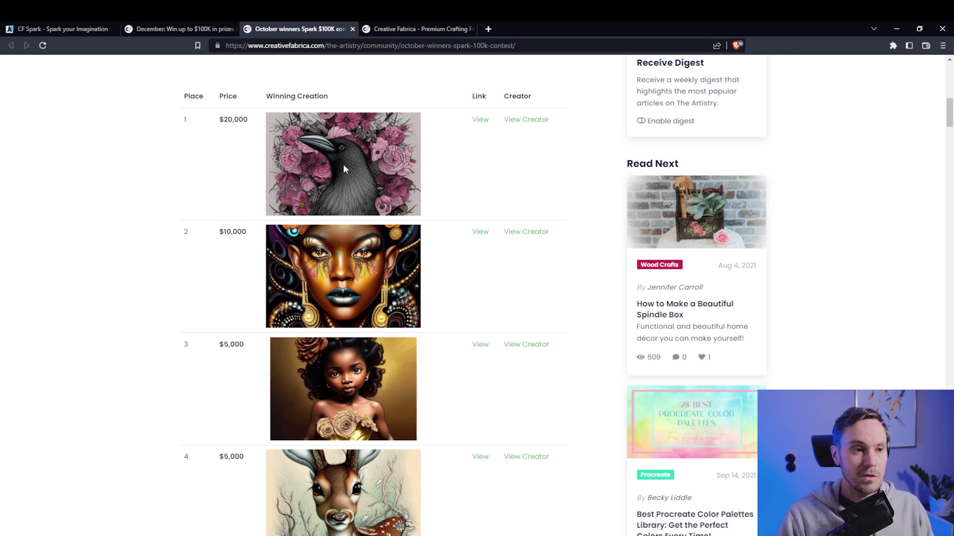
- Scroll the October winners table down to place 47 and briefly highlight its $500 prize
scroll(342, 179, down, 1)
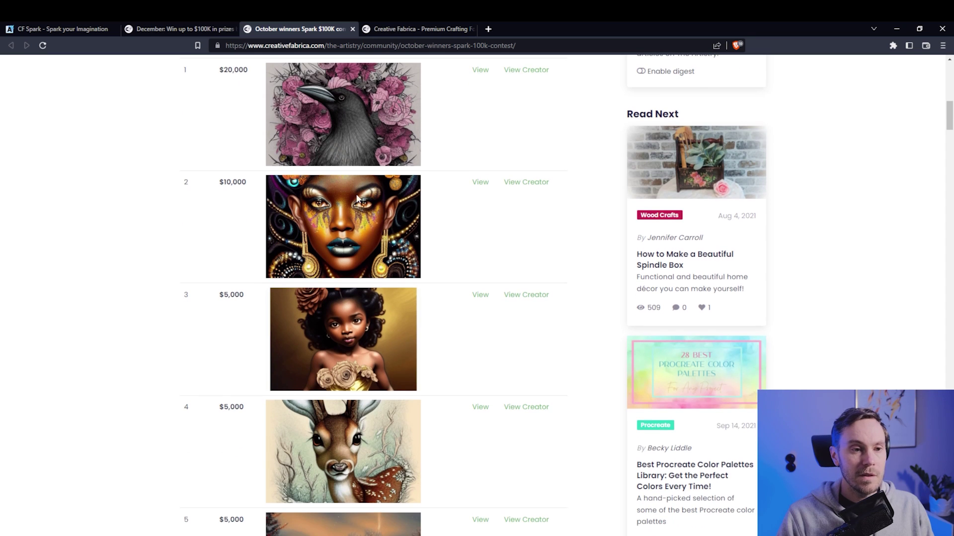
scroll(261, 198, down, 2)
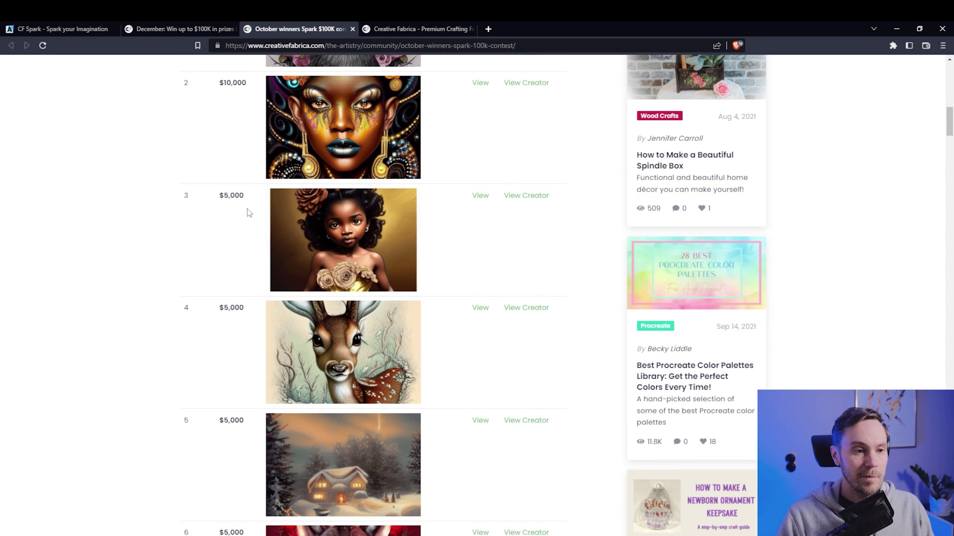
scroll(248, 212, down, 2)
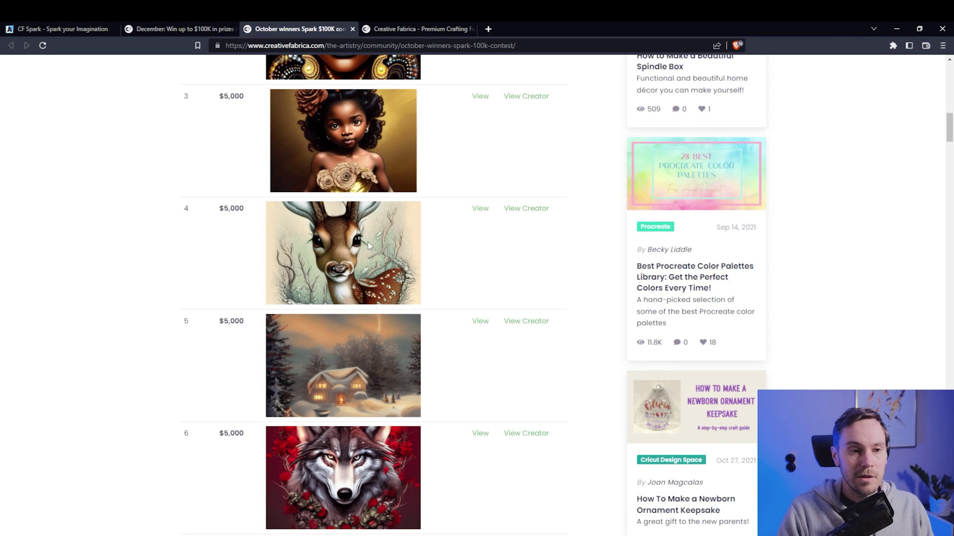
scroll(371, 241, down, 3)
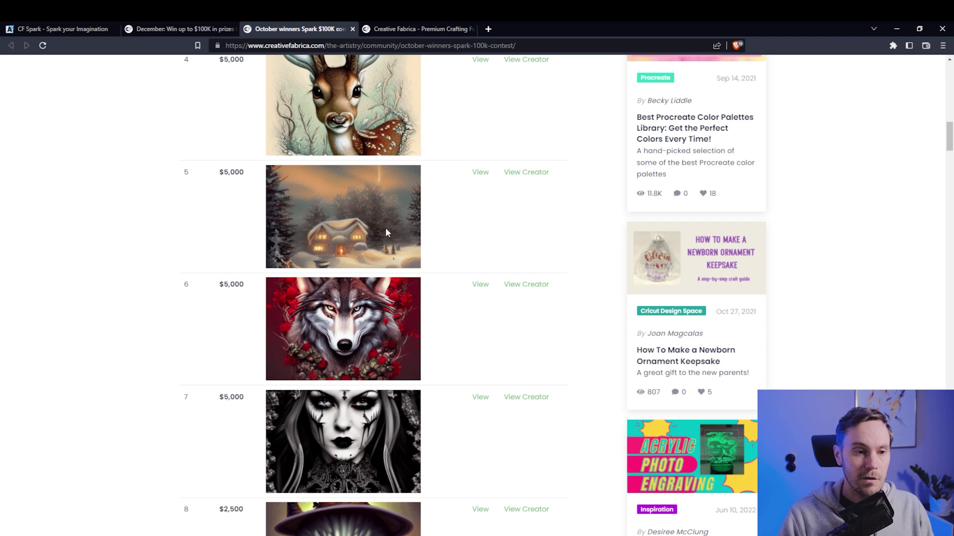
scroll(387, 236, down, 2)
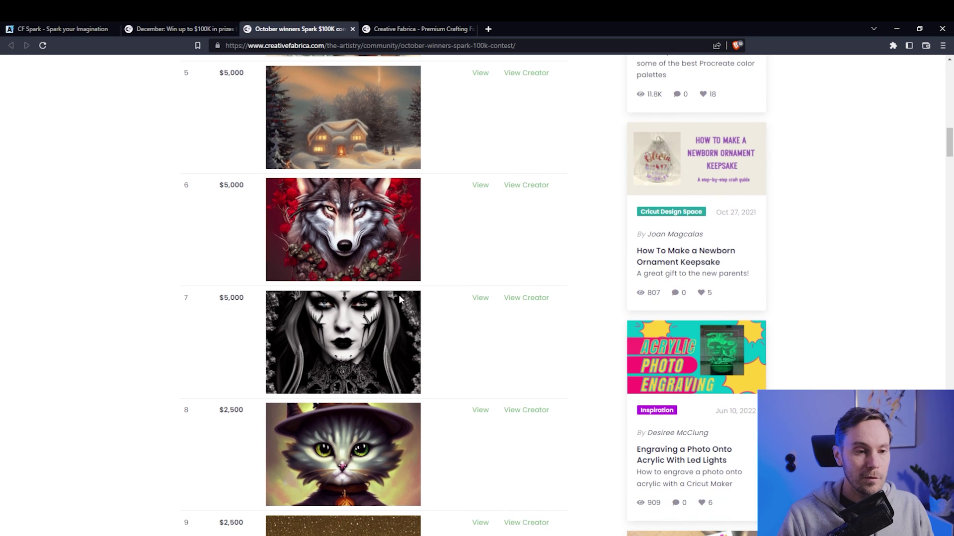
scroll(402, 318, down, 4)
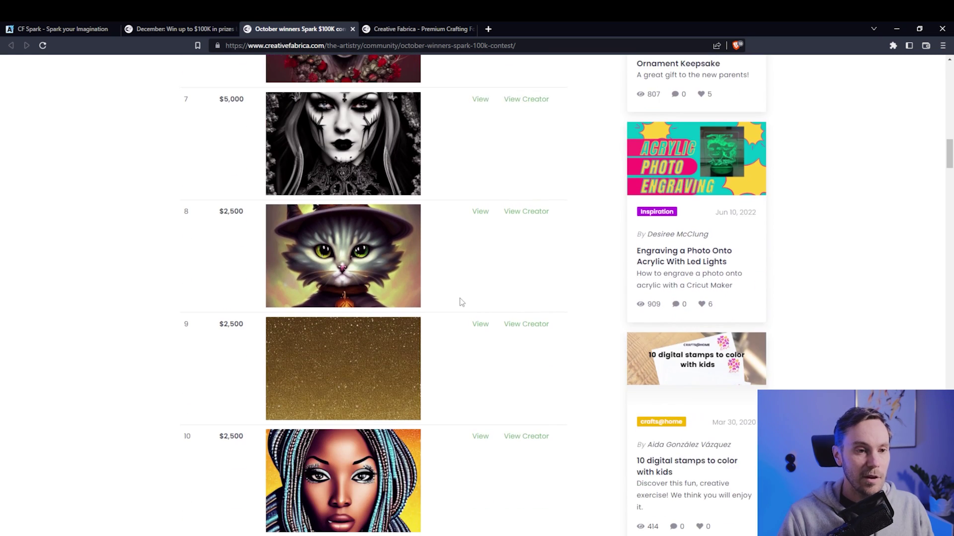
scroll(443, 296, down, 11)
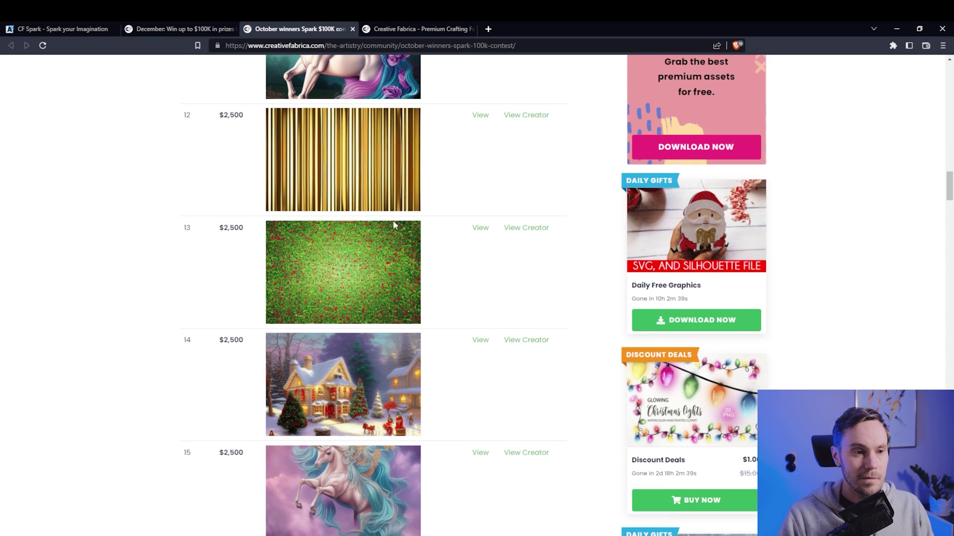
scroll(442, 234, down, 18)
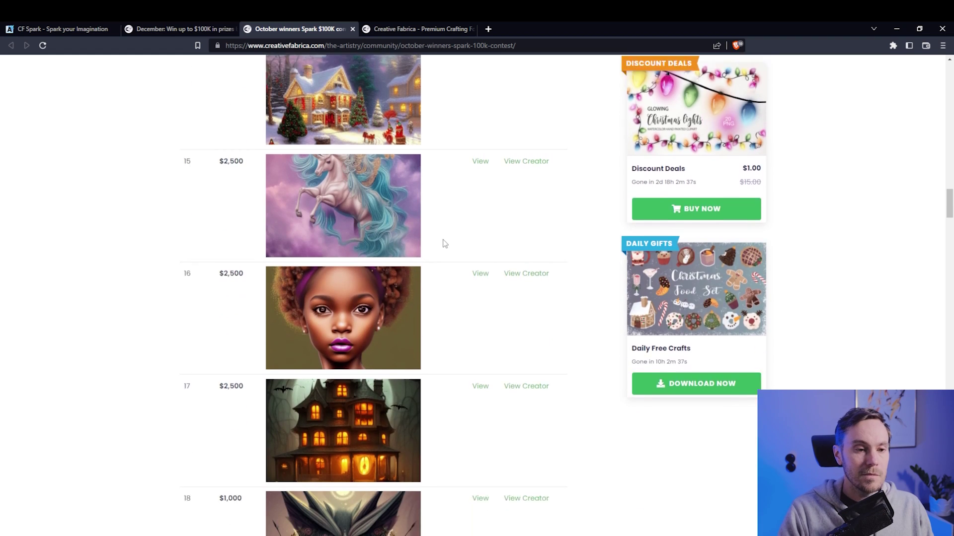
scroll(430, 246, down, 18)
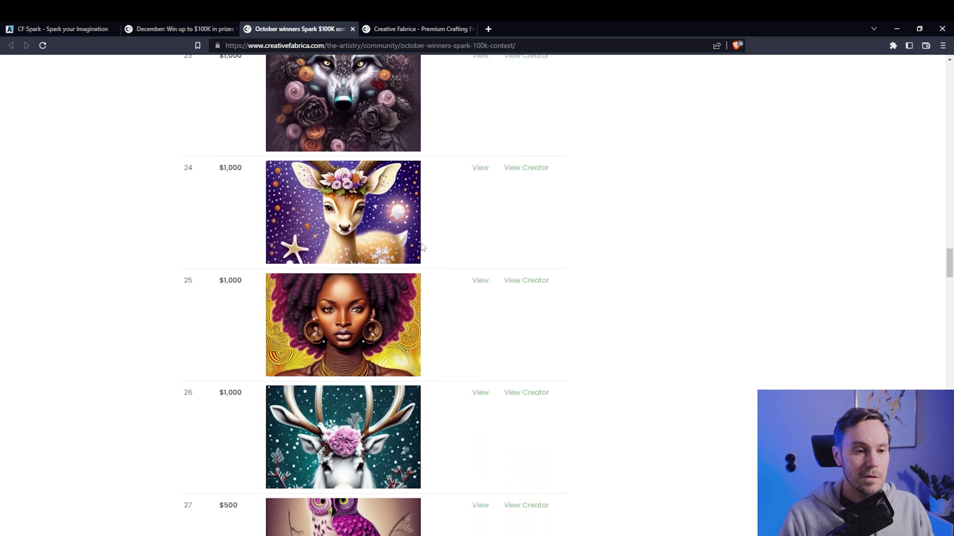
scroll(419, 247, down, 4)
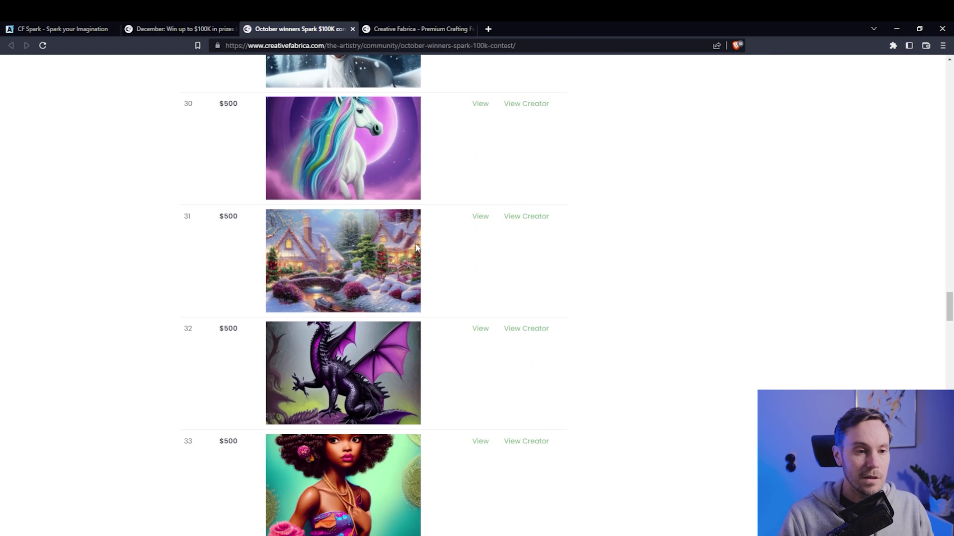
scroll(514, 230, down, 3)
scroll(511, 226, up, 5)
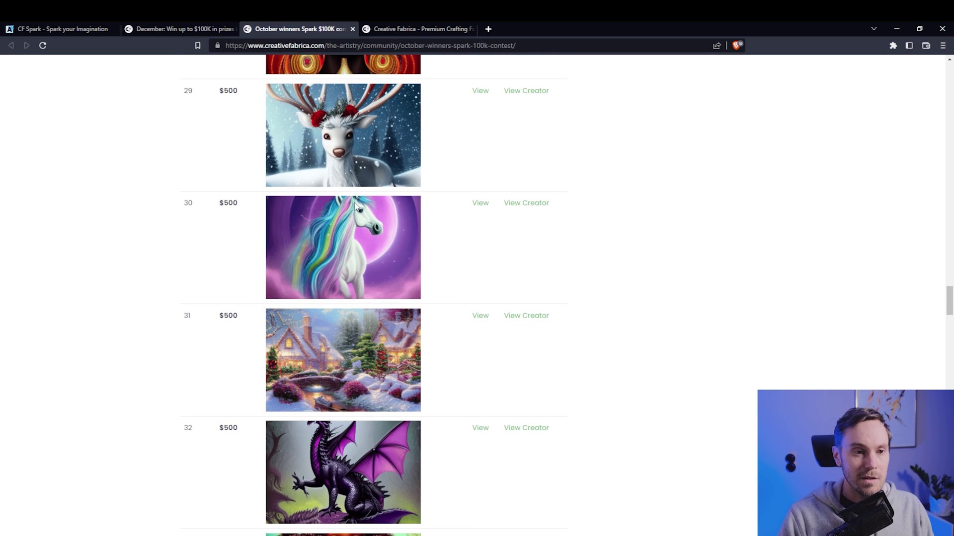
scroll(580, 303, down, 2)
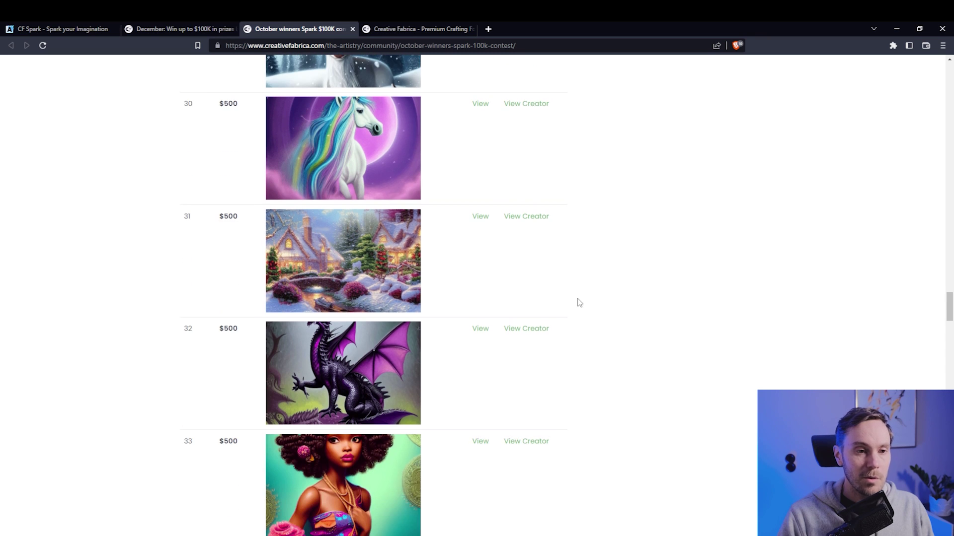
scroll(580, 302, down, 12)
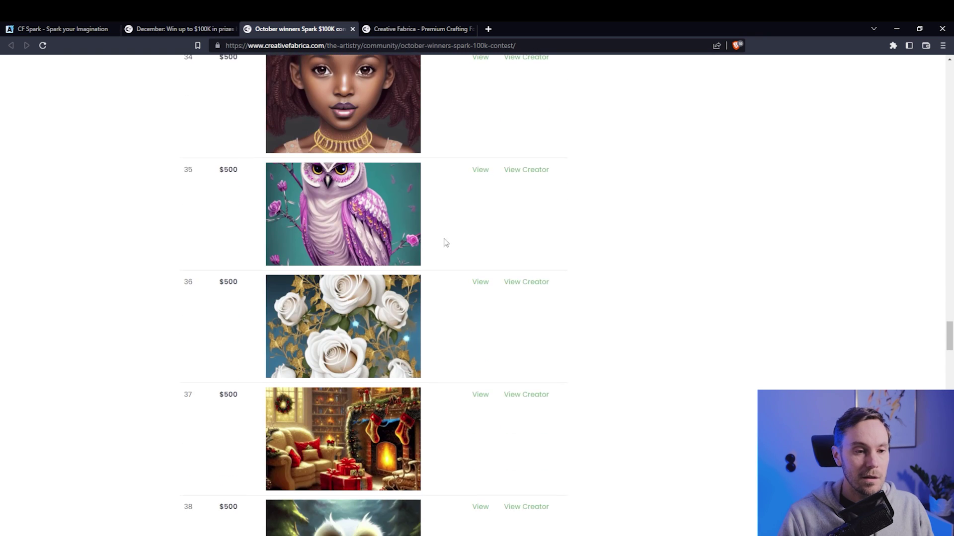
scroll(445, 235, down, 20)
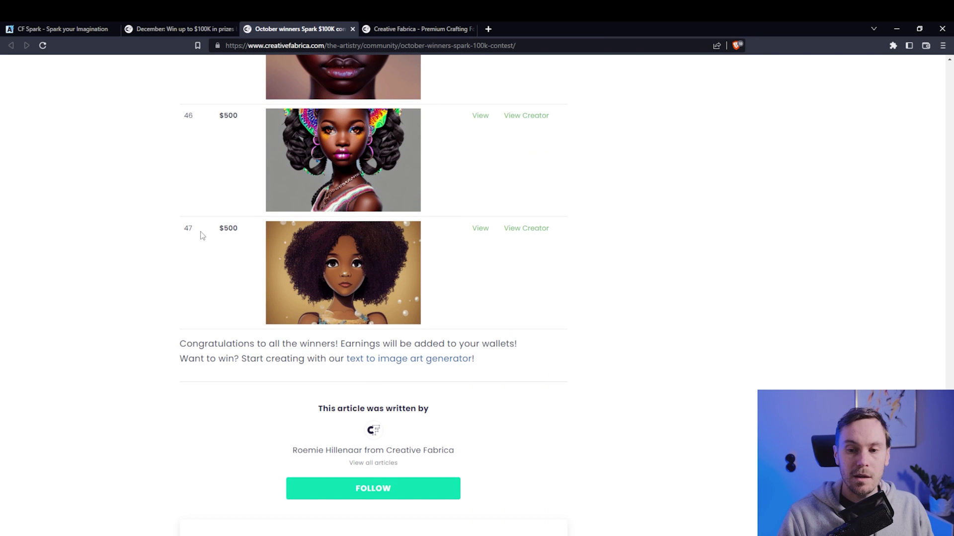
drag(238, 230, 206, 227)
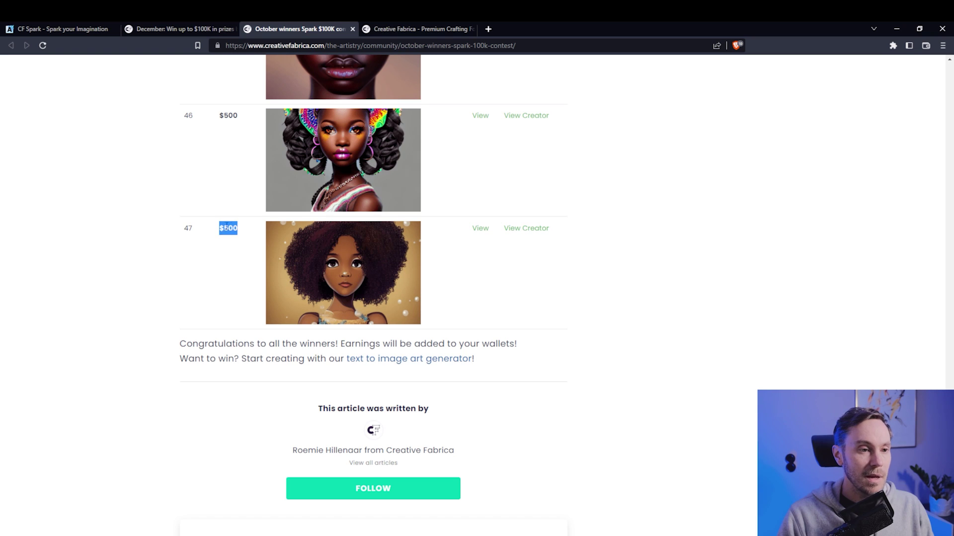
click(222, 235)
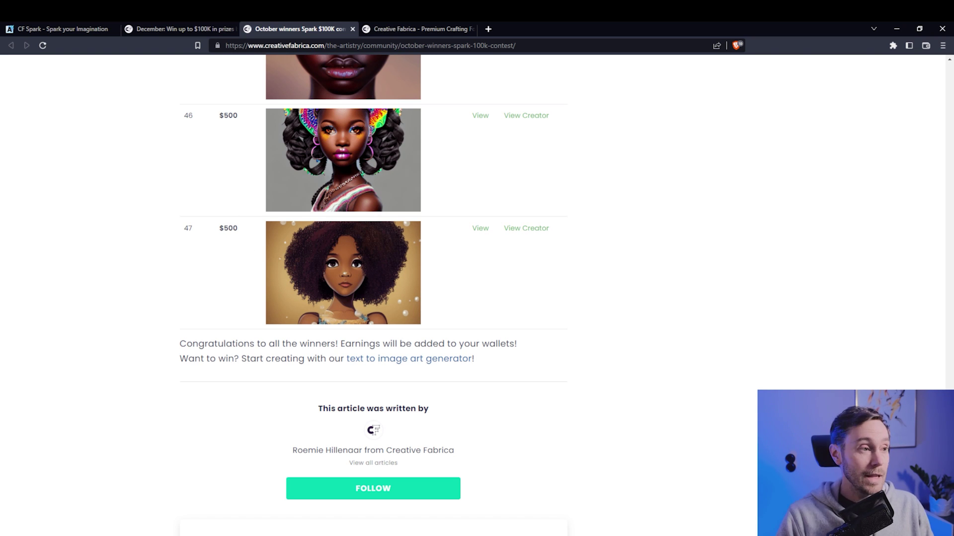
- Jump to the article top, browse the homepage Recommendations grid, then return to the CF Spark tab
key(Home)
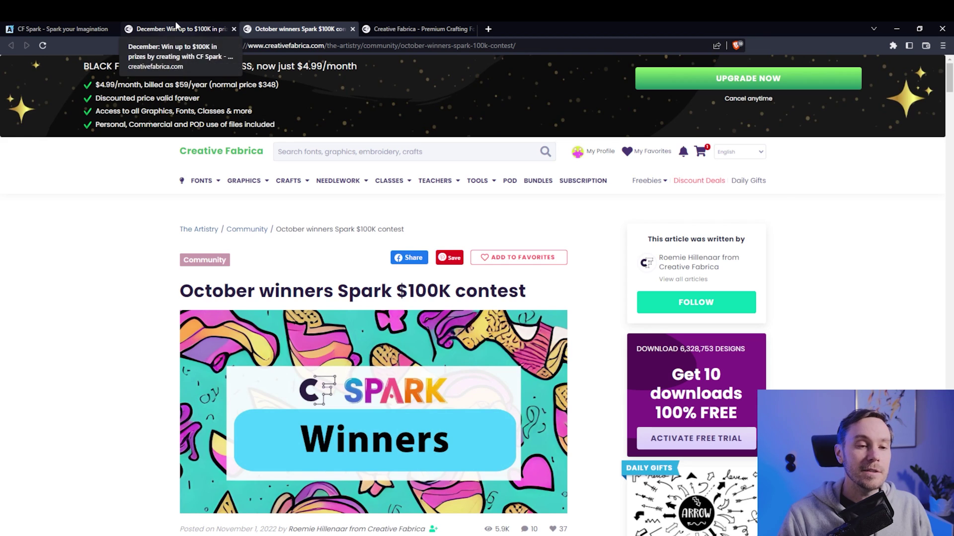
key(ctrl+Tab)
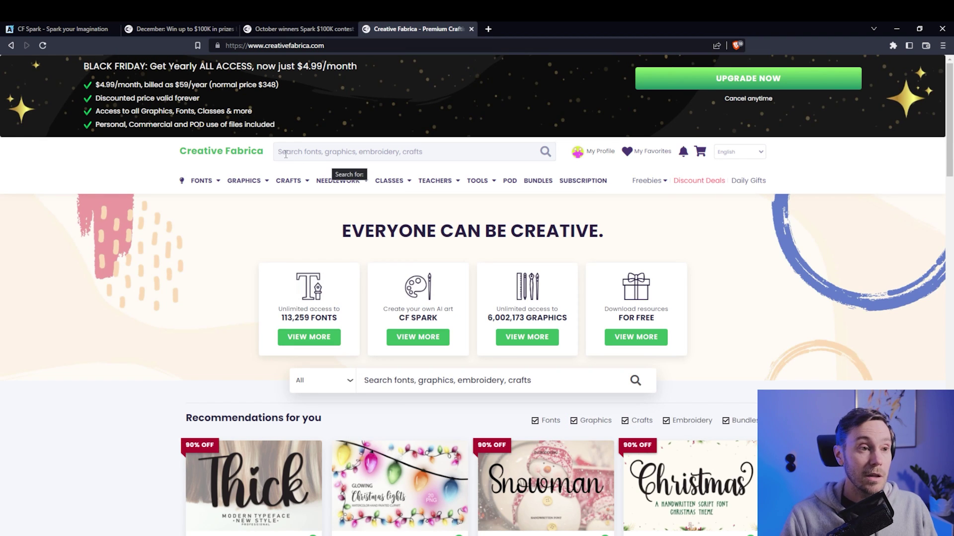
scroll(199, 188, down, 5)
scroll(129, 191, down, 1)
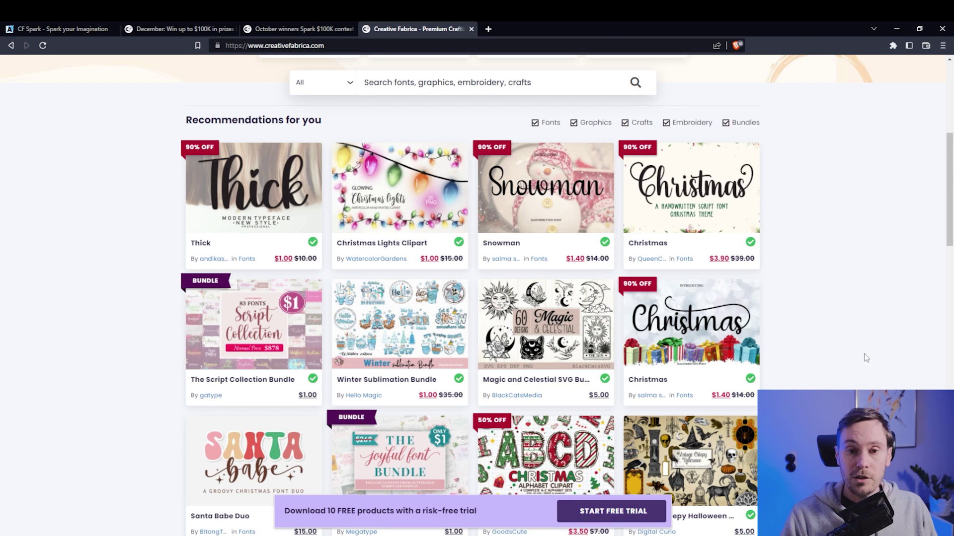
scroll(865, 353, down, 8)
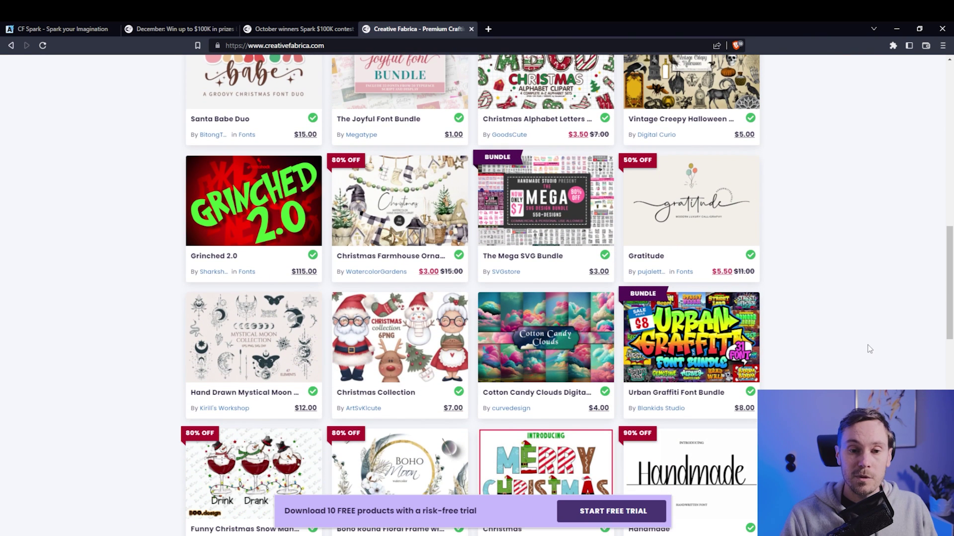
scroll(867, 350, down, 3)
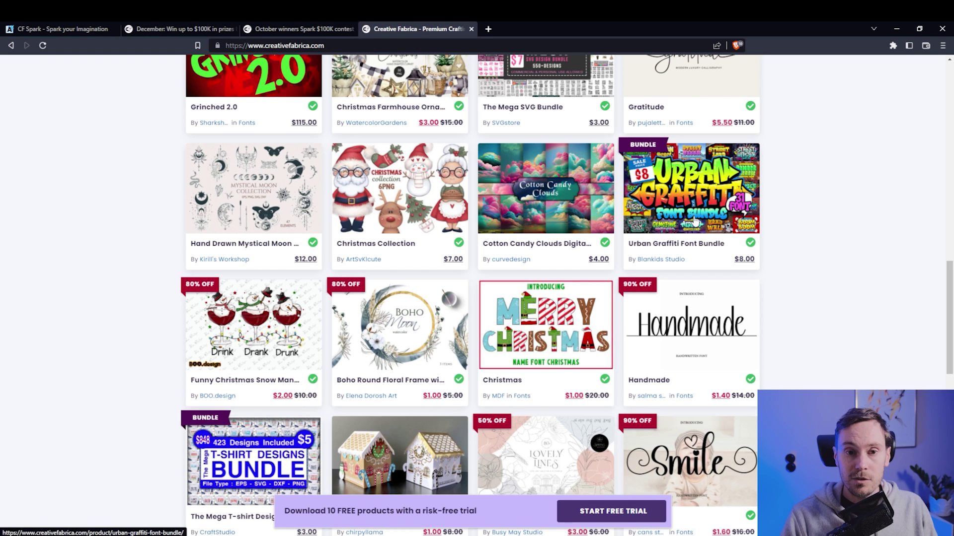
key(ctrl+1)
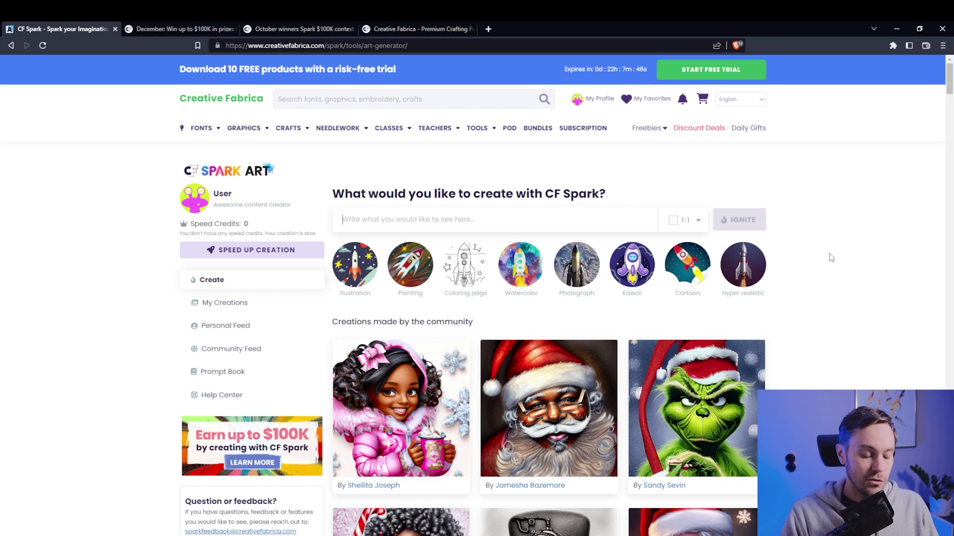
- Enter the prompt 'panda', apply the Kawaii style and keep the square 1:1 ratio
text(panda)
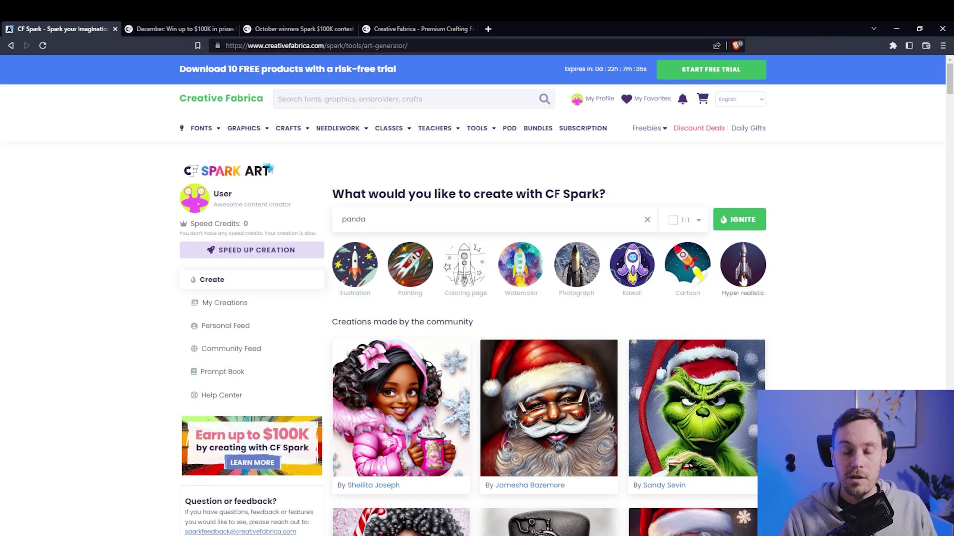
click(637, 274)
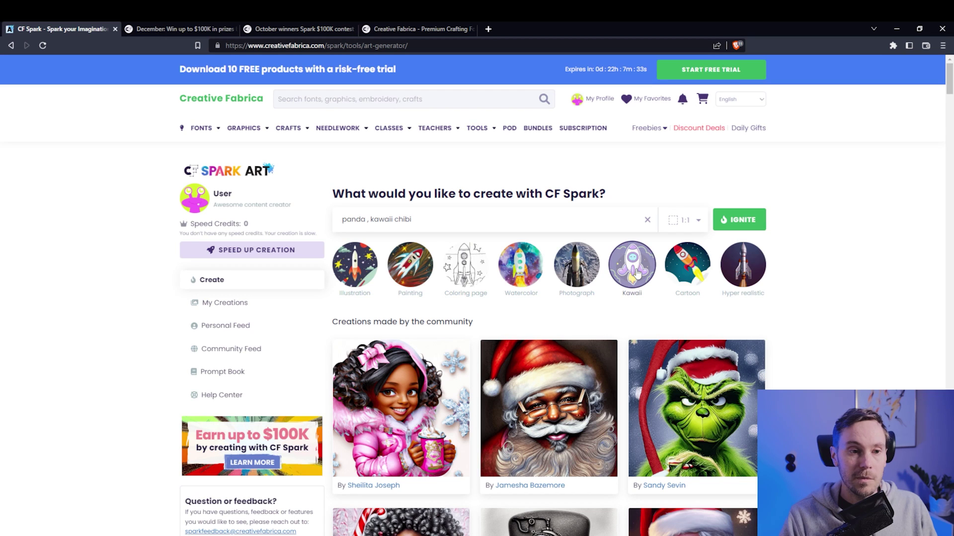
click(695, 221)
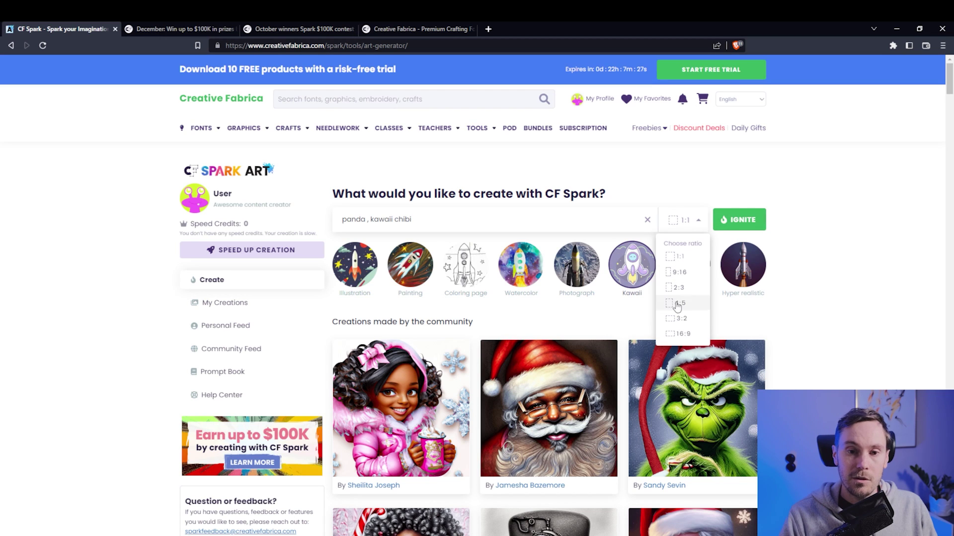
click(676, 257)
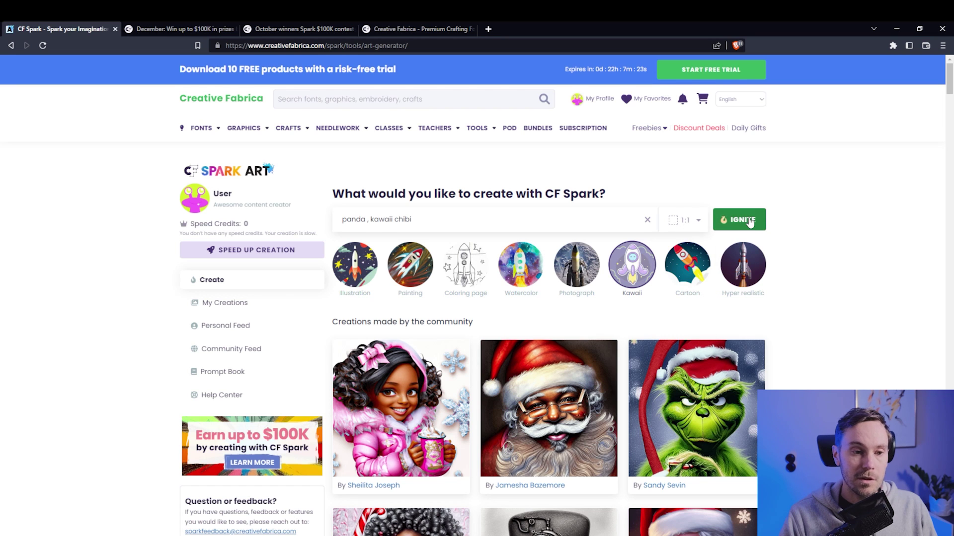
scroll(730, 326, down, 14)
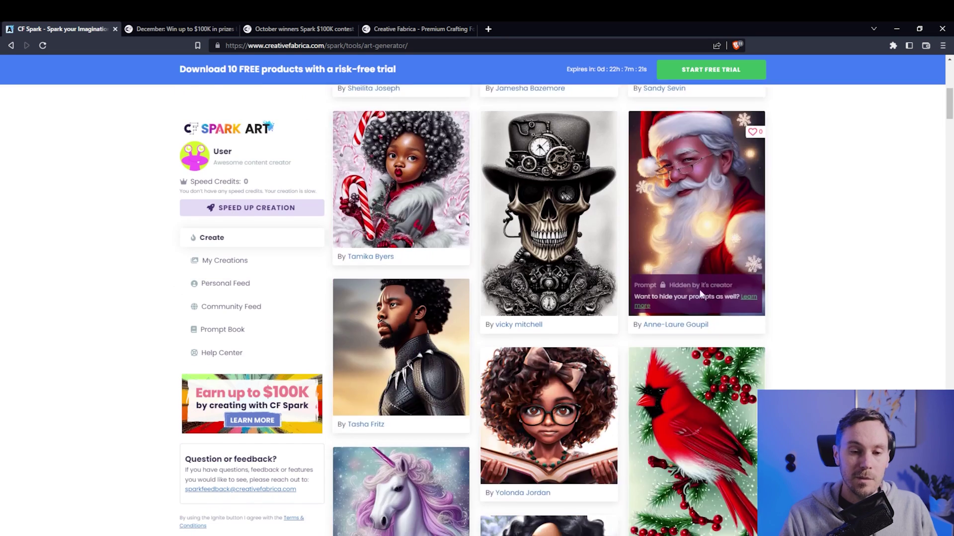
- Open the community Santa Claus image's product page in a new tab, view it, and switch back to CF Spark
scroll(730, 326, down, 13)
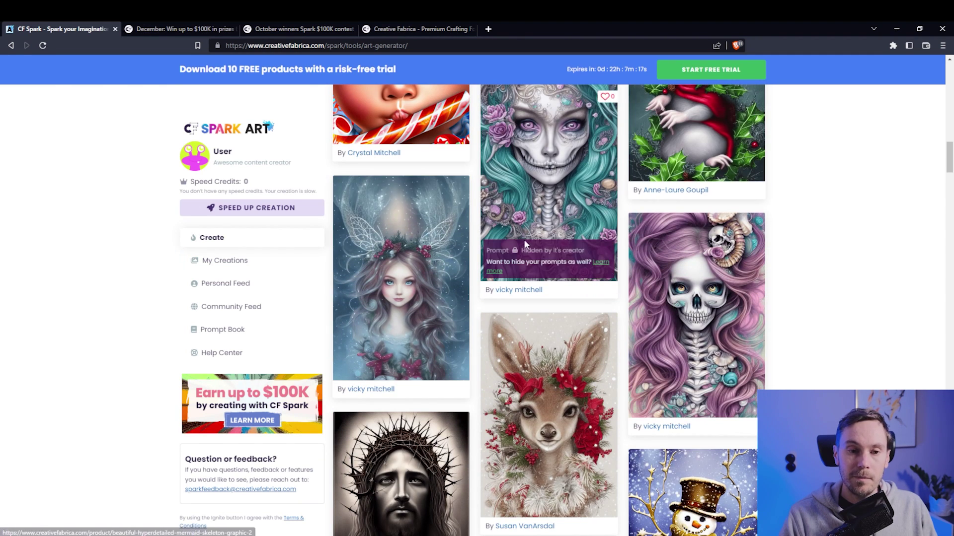
mouse_move(371, 353)
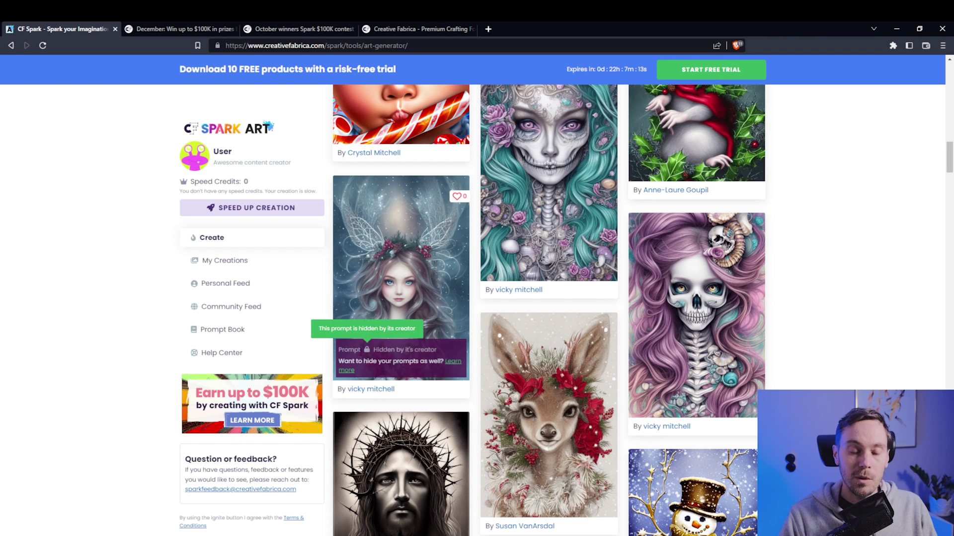
scroll(370, 357, up, 4)
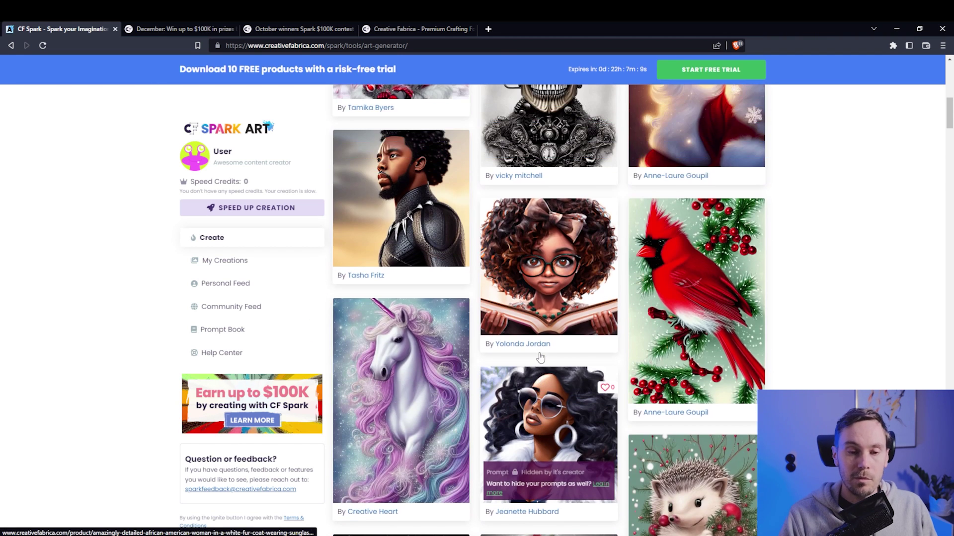
scroll(541, 358, up, 3)
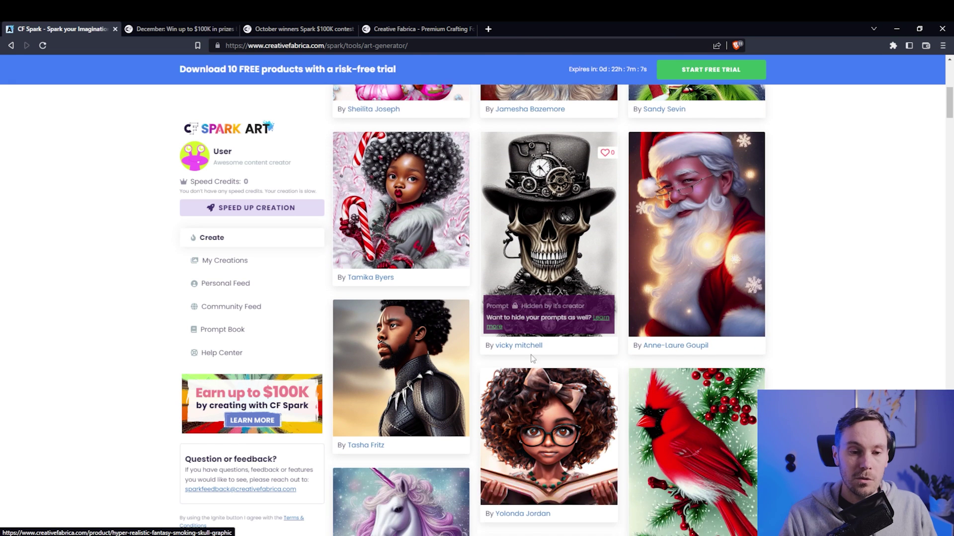
scroll(552, 271, down, 1)
scroll(599, 241, up, 2)
middle_click(686, 265)
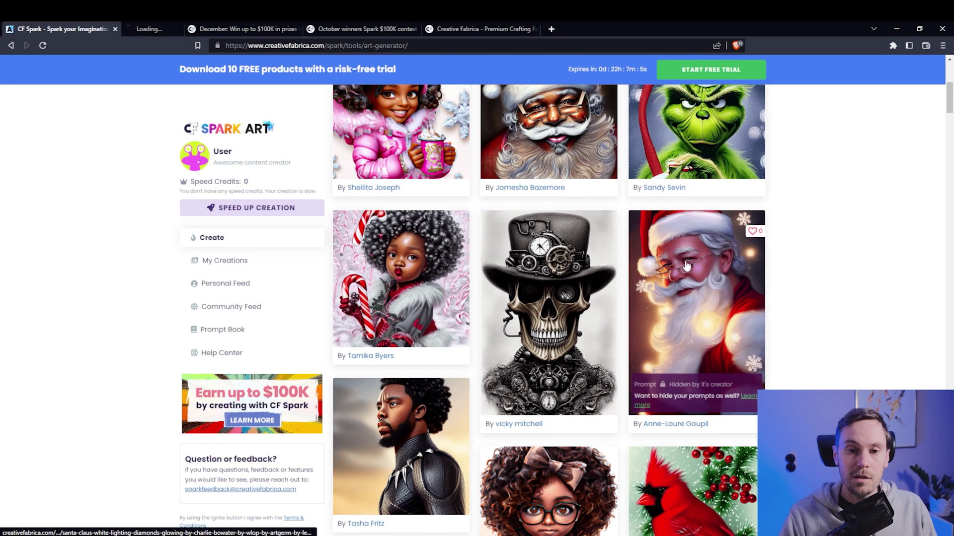
click(213, 28)
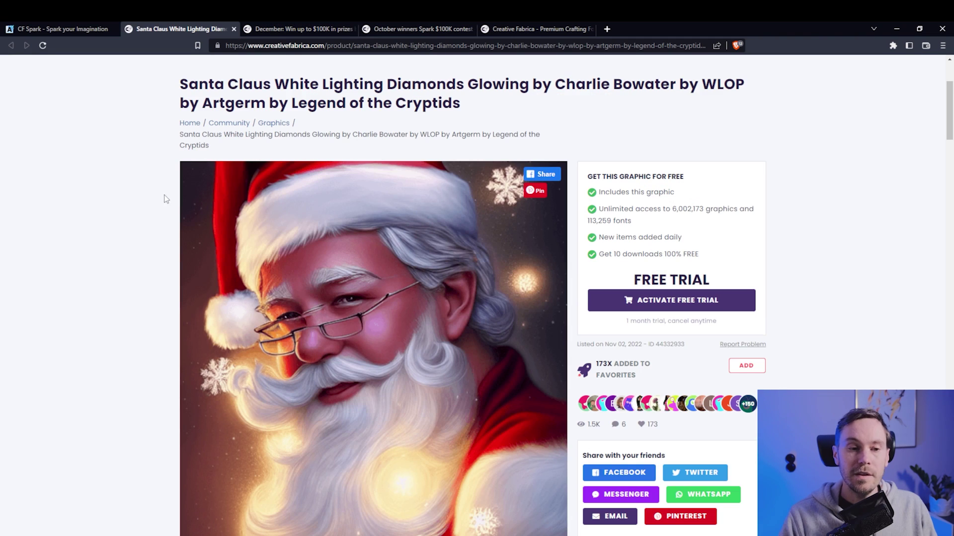
scroll(779, 211, down, 5)
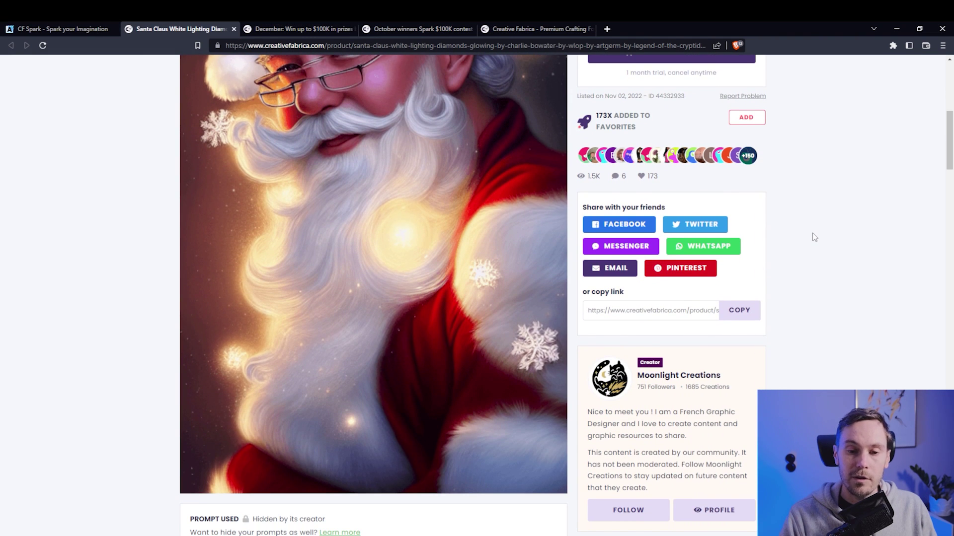
key(ctrl+shift+Tab)
- Ignite the 'panda , kawaii chibi' 1:1 prompt for four images and dismiss the publishing tip
click(740, 219)
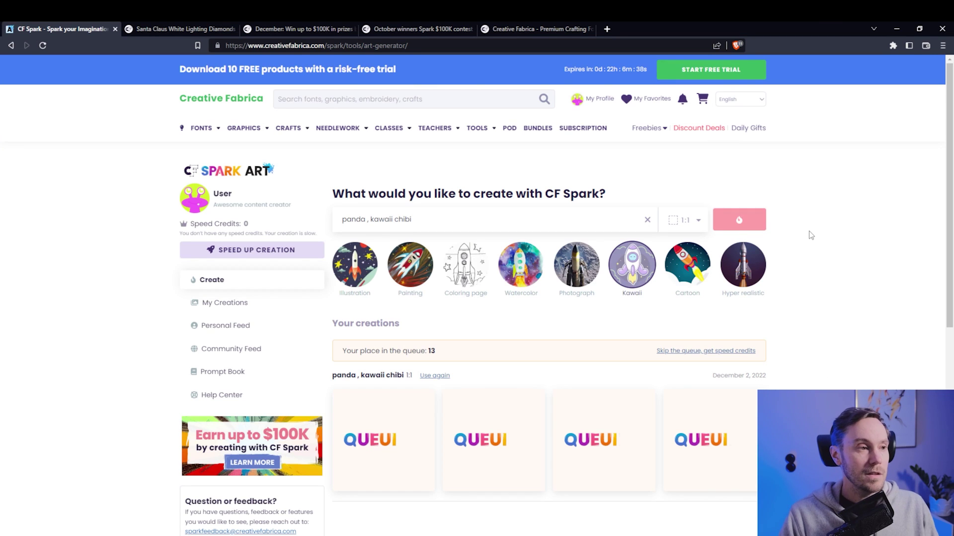
scroll(811, 234, down, 1)
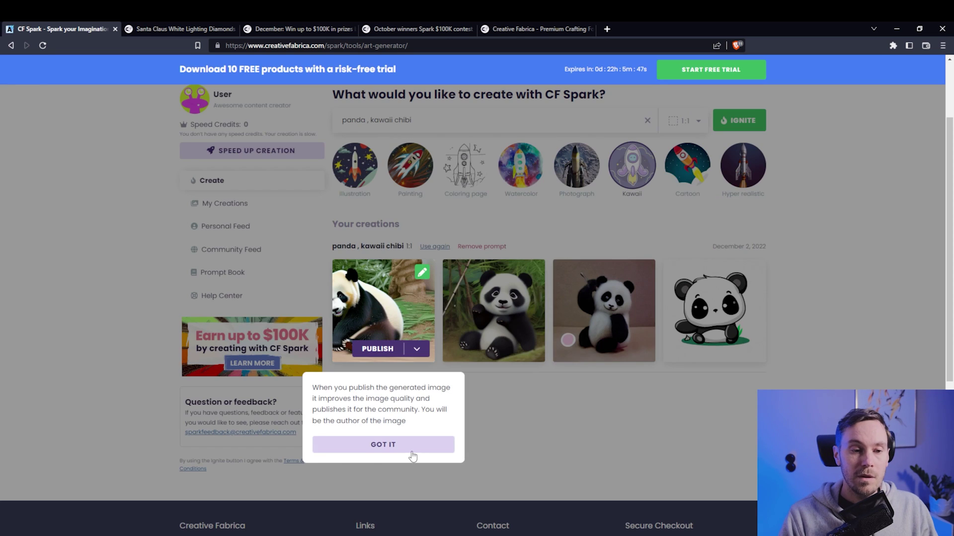
click(411, 447)
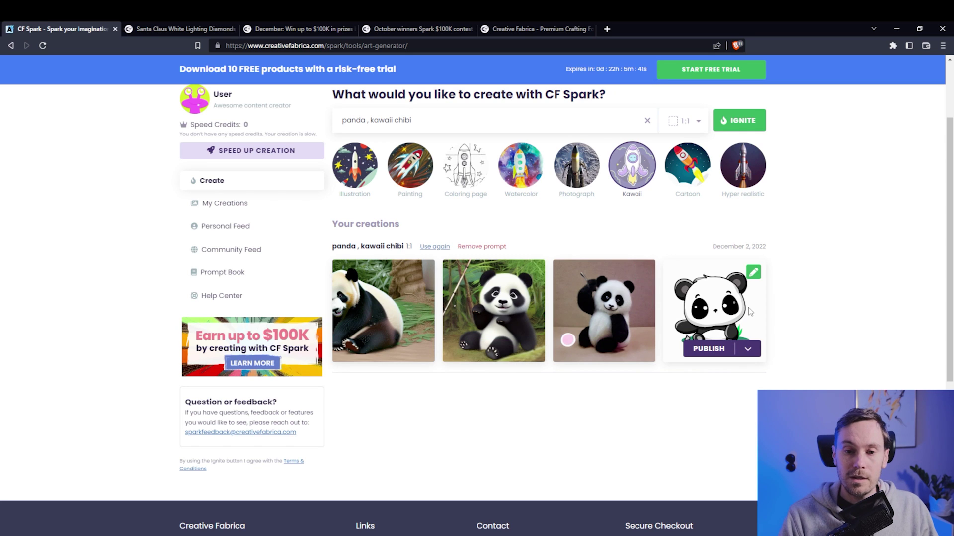
- Publish the fourth, cartoon-style panda image to the community from its PUBLISH dropdown
click(748, 350)
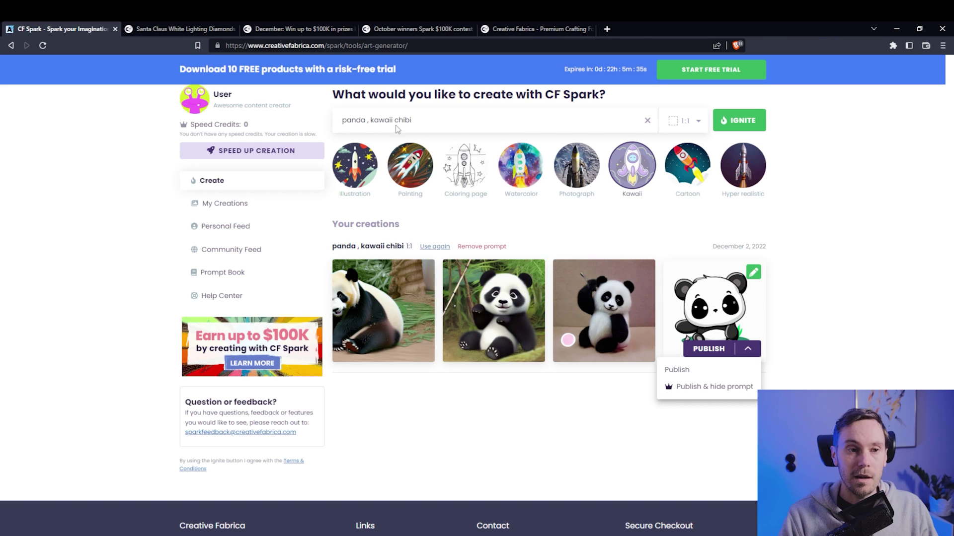
click(680, 371)
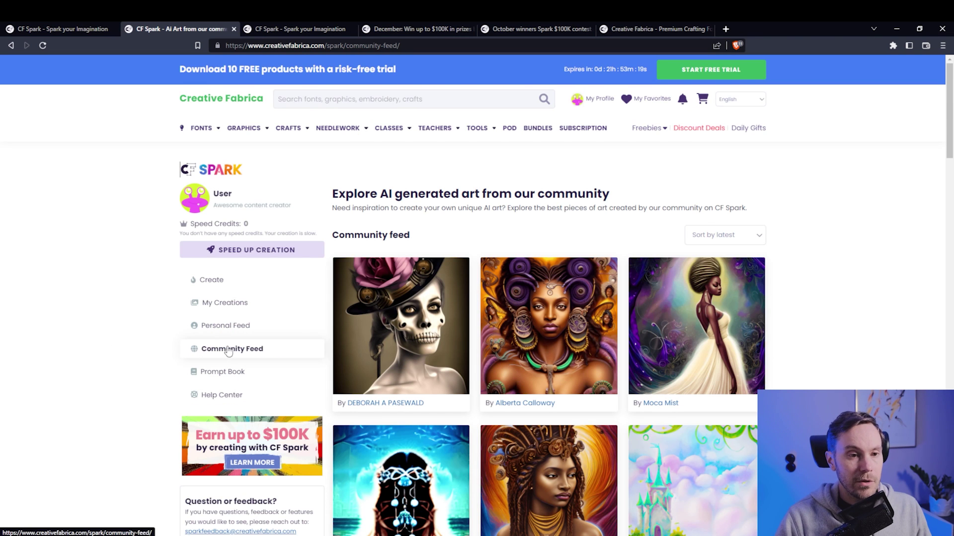
- Scroll the Community Feed, open a community image, close the extra blank tab, and open the parrot image
scroll(299, 318, down, 1)
scroll(670, 318, down, 2)
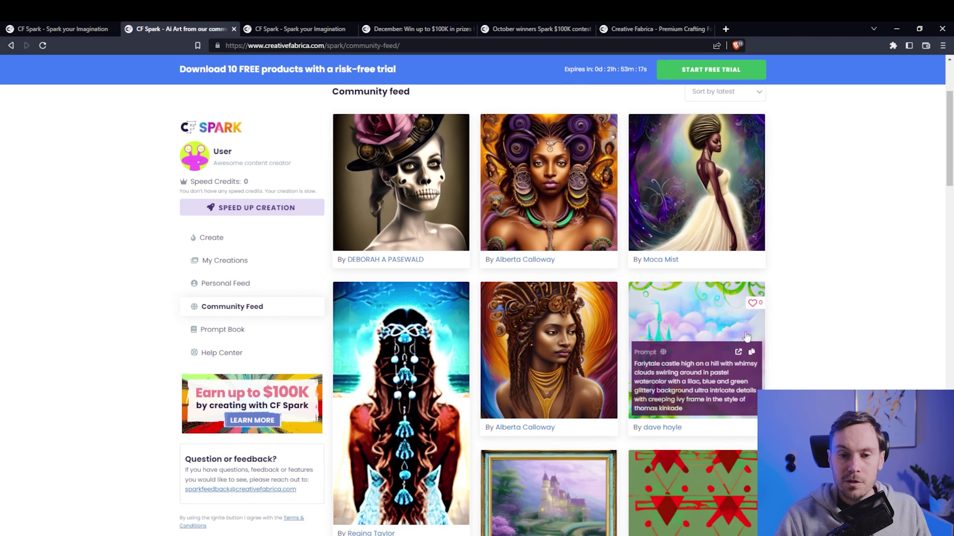
scroll(746, 337, down, 8)
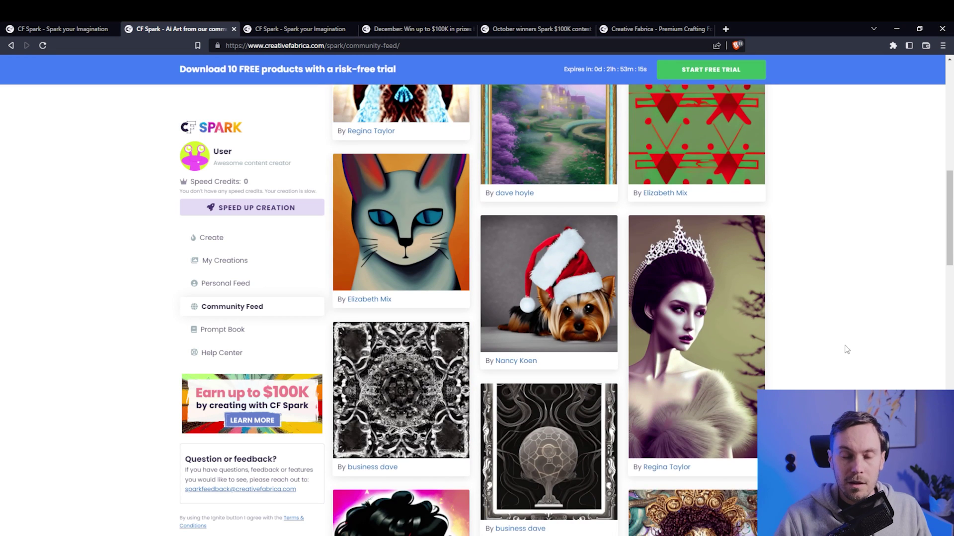
scroll(814, 354, down, 15)
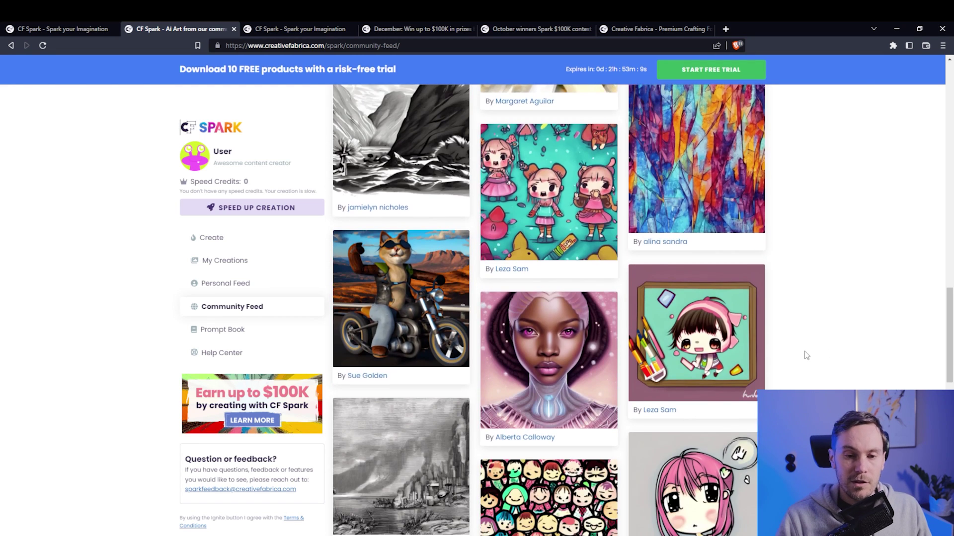
scroll(810, 360, down, 3)
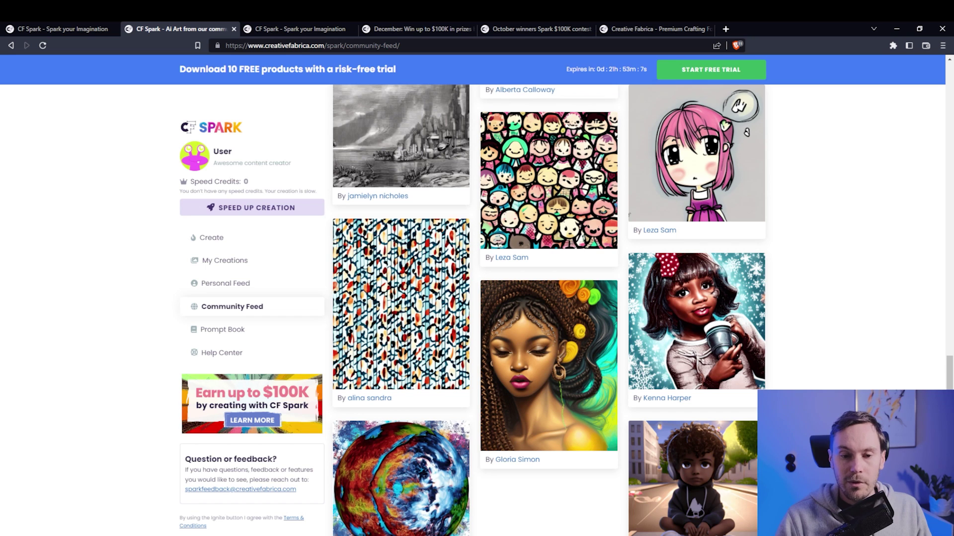
scroll(805, 363, down, 3)
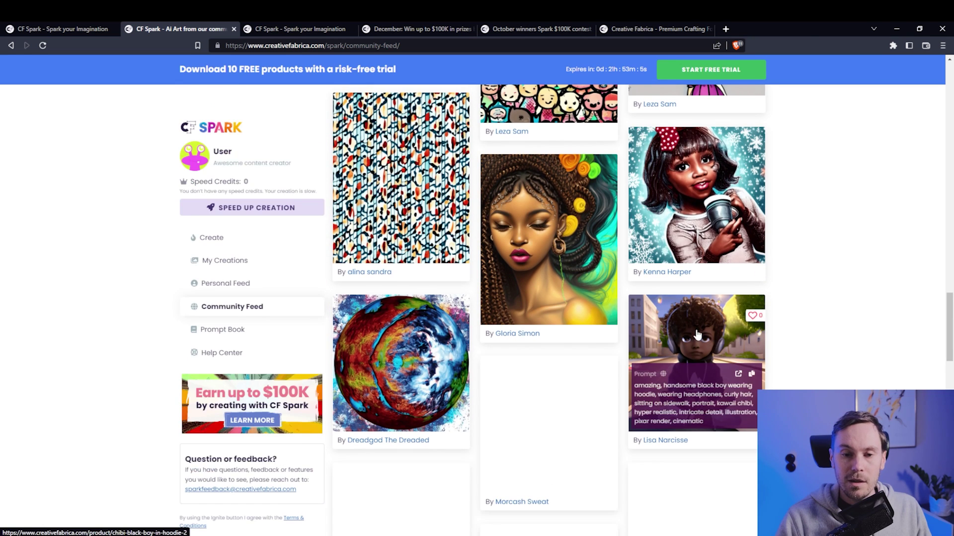
click(694, 329)
click(347, 28)
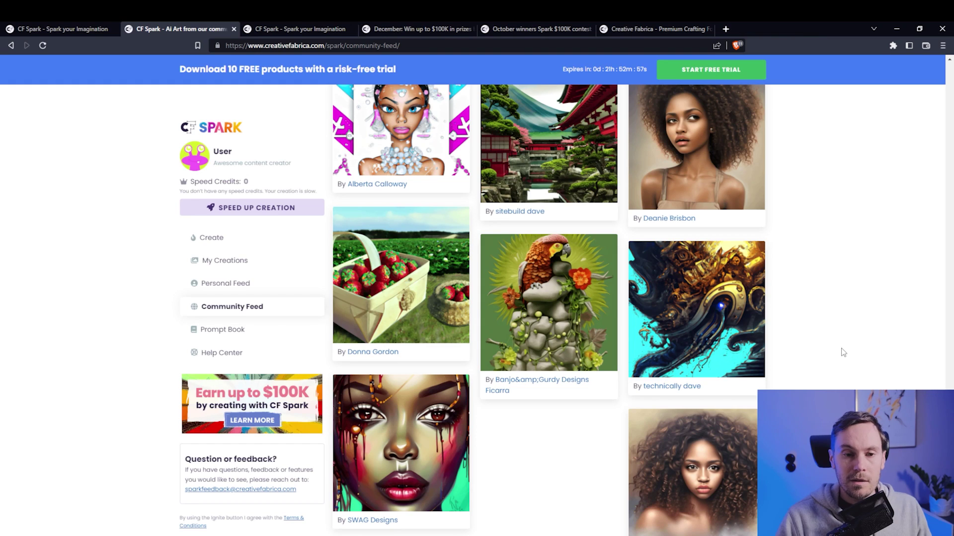
click(529, 283)
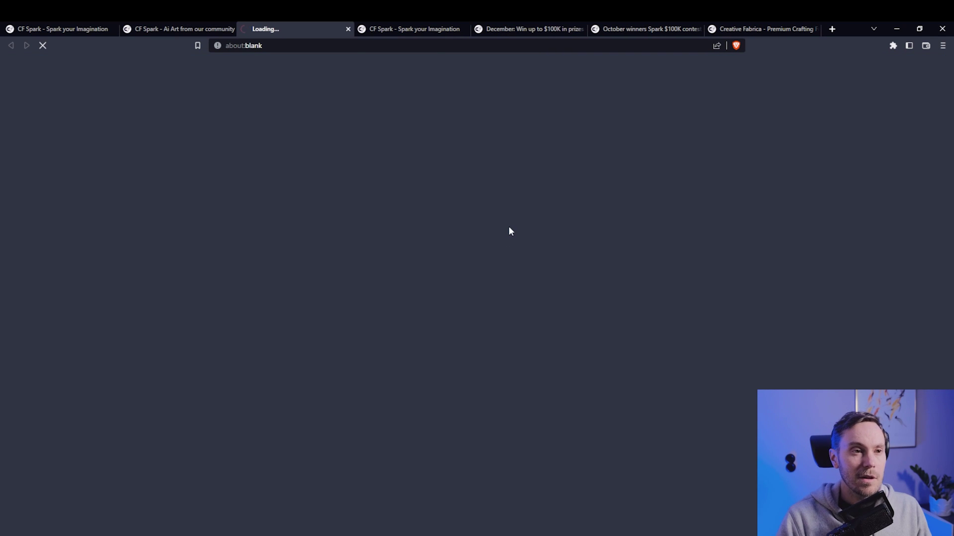
- Browse the parrot product page and open the Unicorn Horse Graphic from its related creations
scroll(492, 222, down, 2)
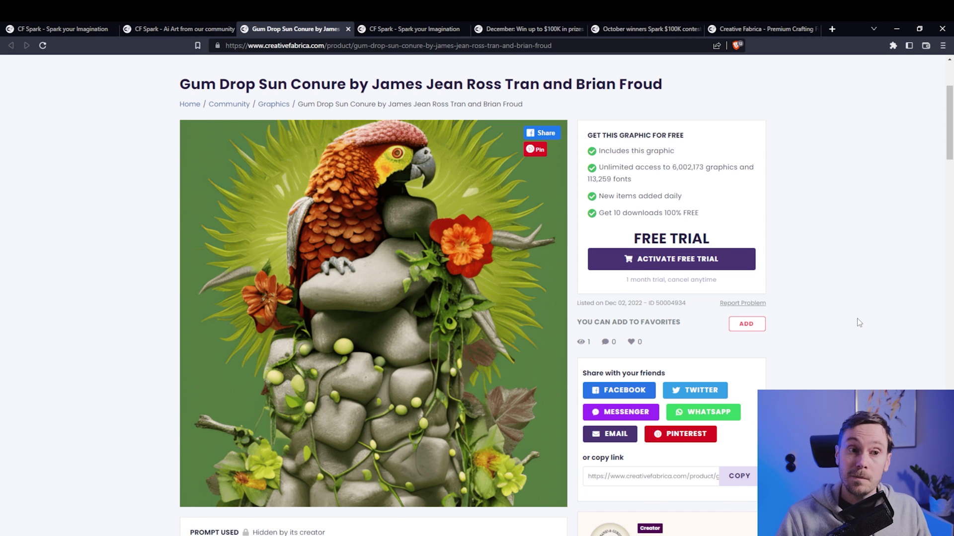
scroll(272, 231, down, 10)
click(272, 231)
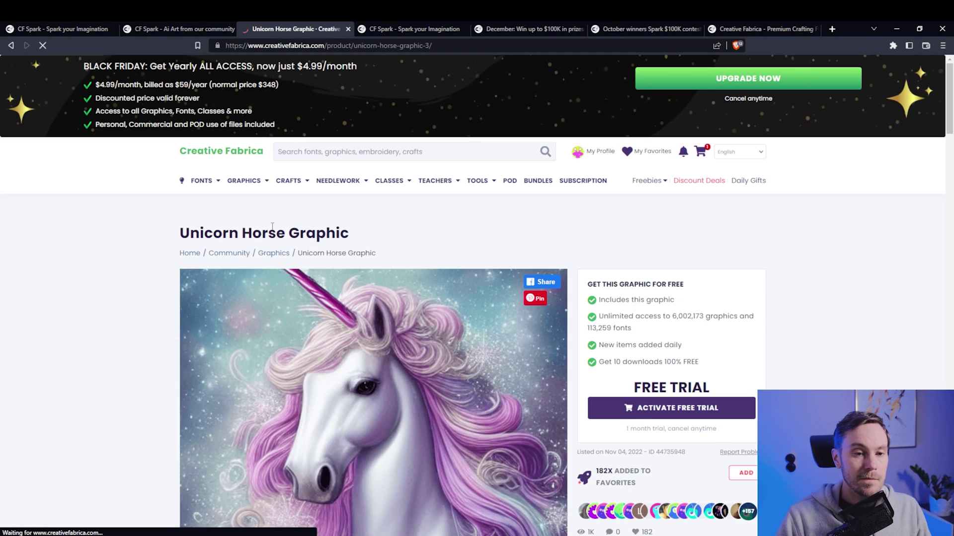
scroll(856, 326, down, 4)
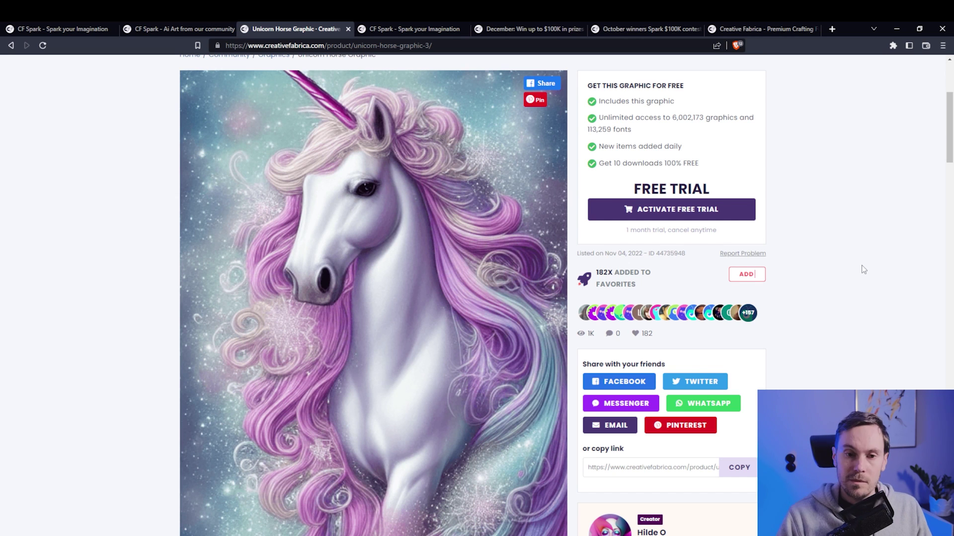
scroll(855, 248, up, 2)
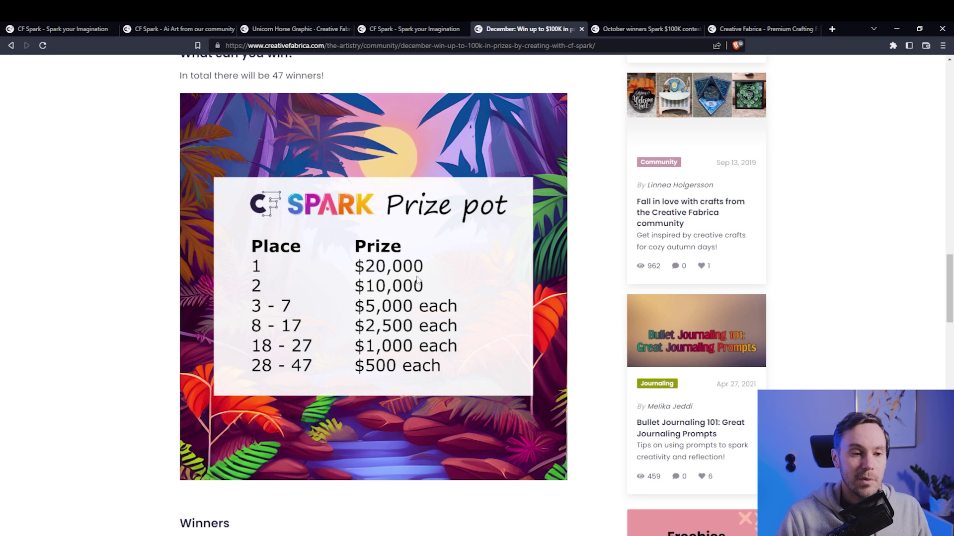
- Read the December article from its top through 'It works super simple' to the participation conditions
drag(950, 280, 950, 114)
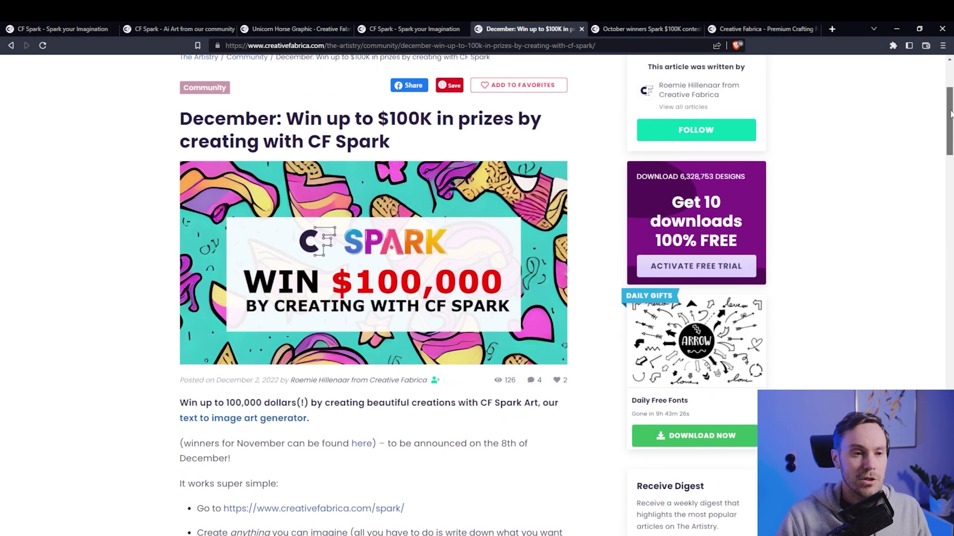
scroll(180, 159, down, 6)
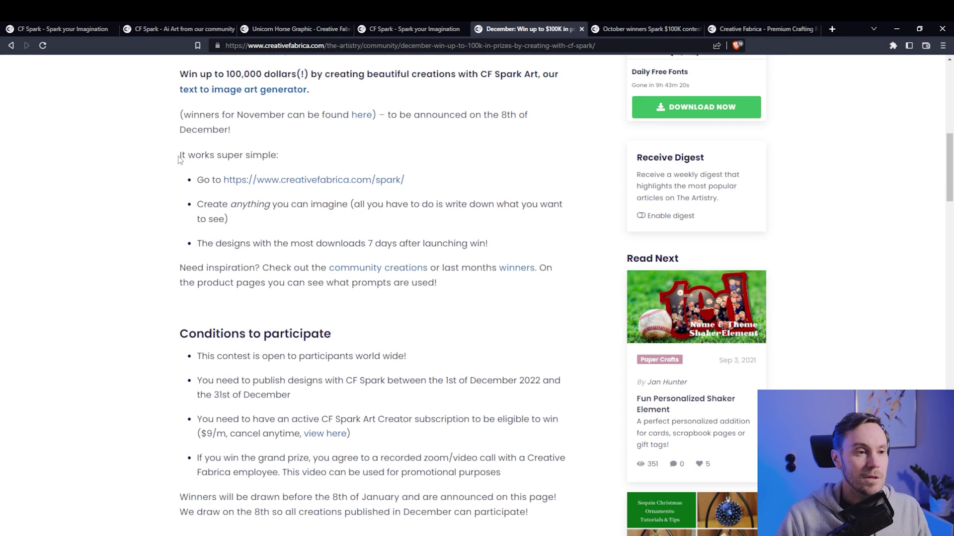
drag(179, 159, 304, 163)
click(304, 163)
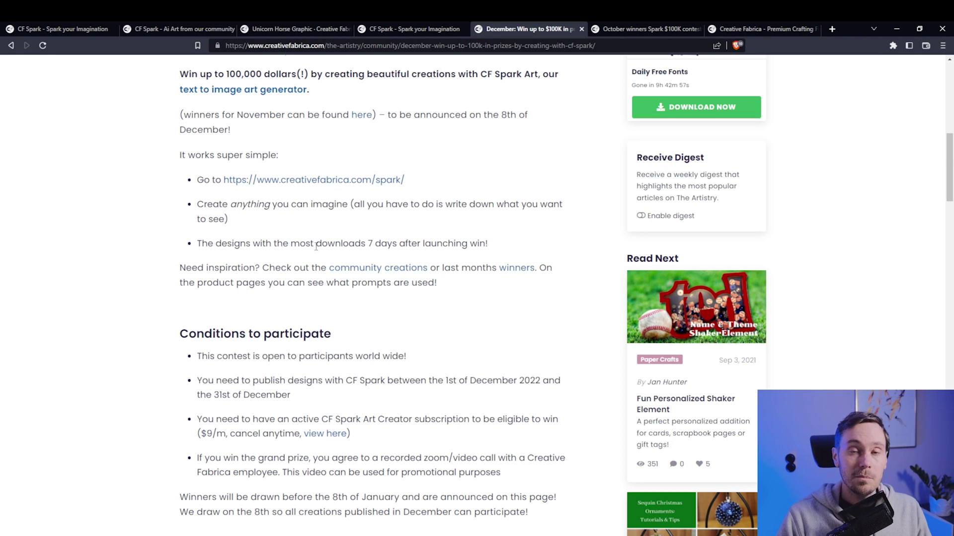
scroll(297, 250, down, 1)
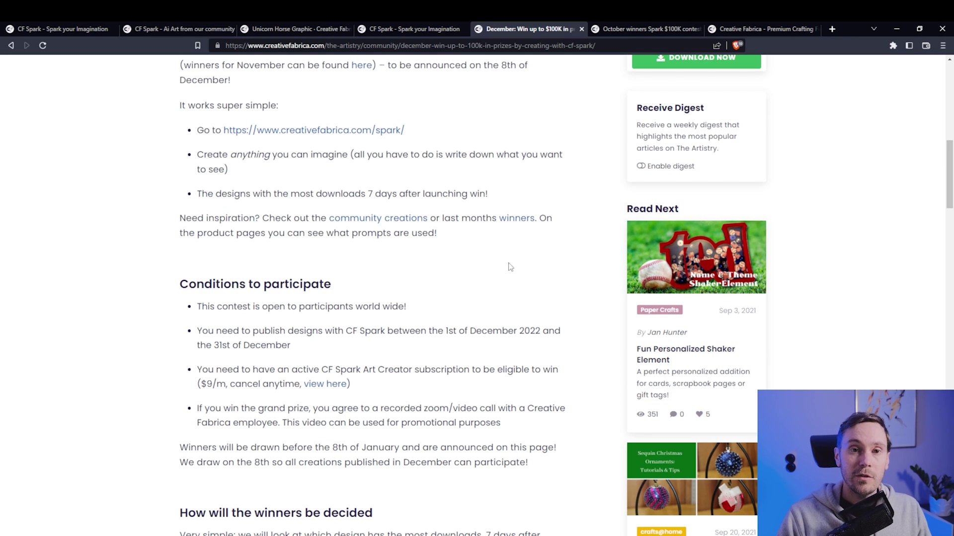
scroll(497, 269, down, 1)
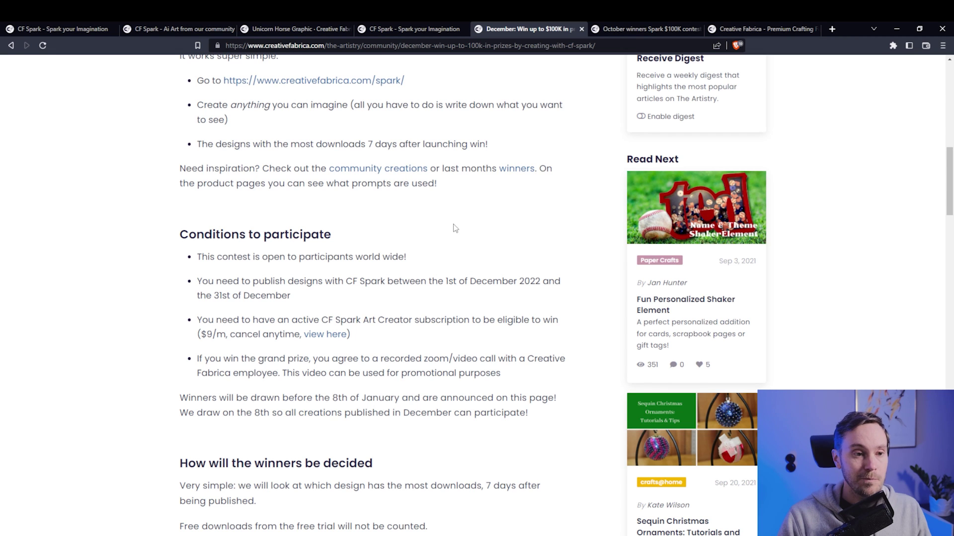
scroll(455, 225, down, 2)
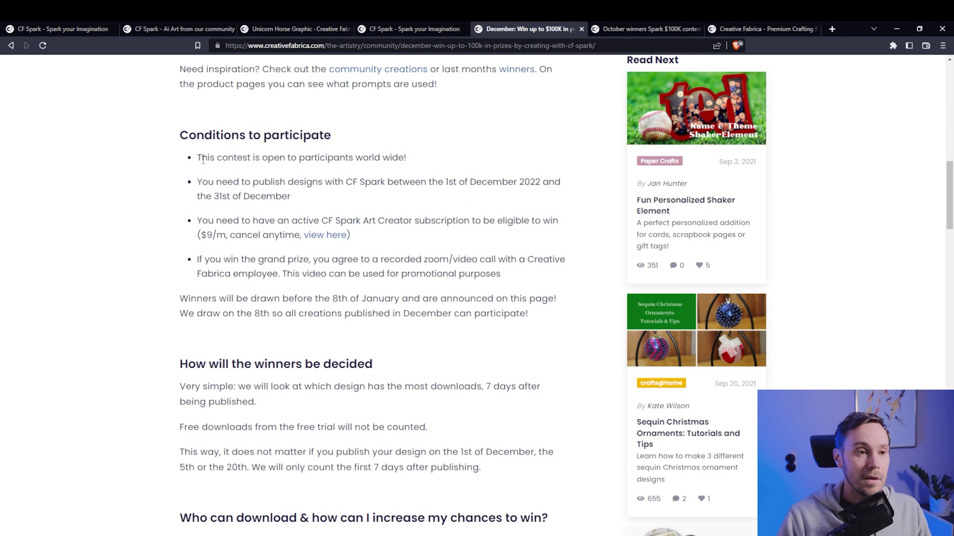
- Briefly highlight the worldwide participation condition, then scroll down to the 7-day download winner rules
drag(202, 157, 405, 156)
click(404, 153)
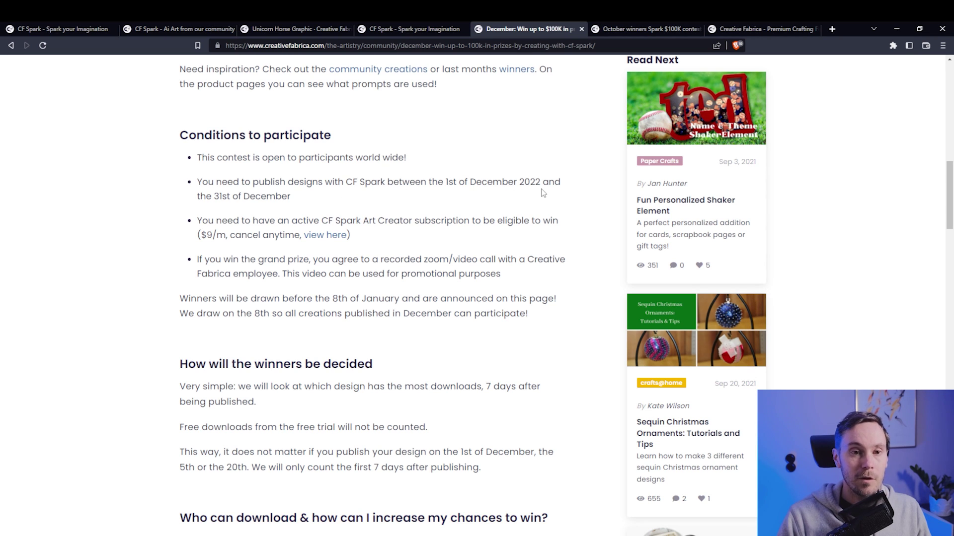
scroll(542, 193, down, 1)
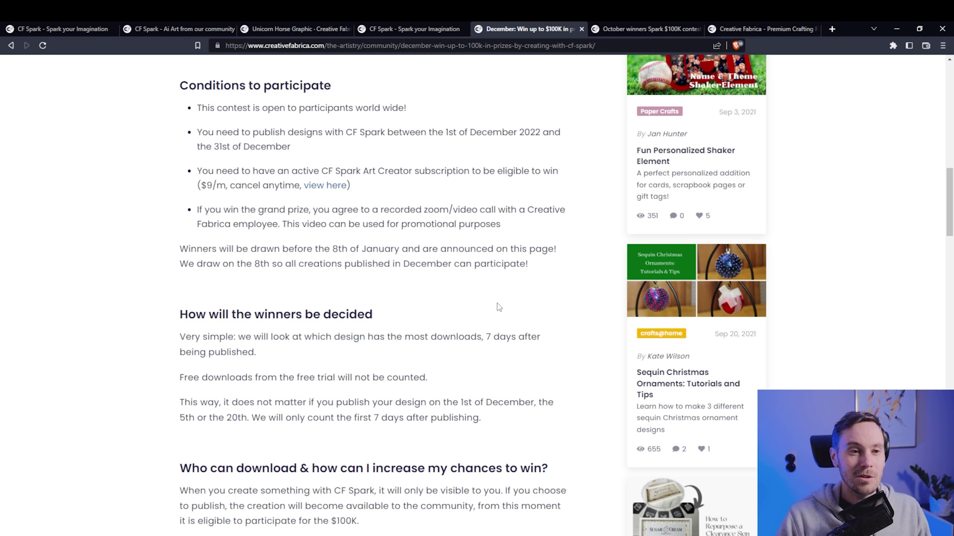
scroll(498, 306, down, 4)
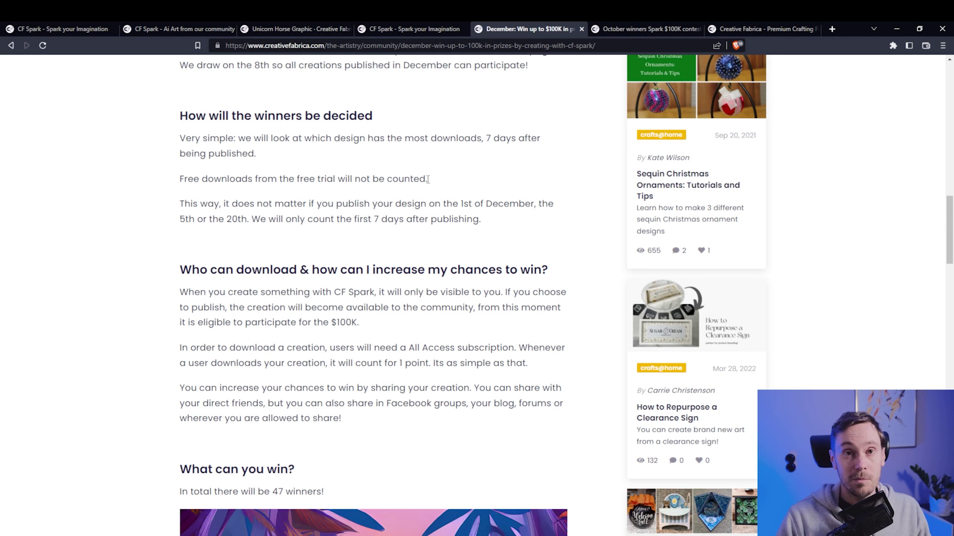
- Scroll past the sharing tips to the prize table: $20,000 for 1st down to $500 for 28–47
scroll(428, 179, down, 2)
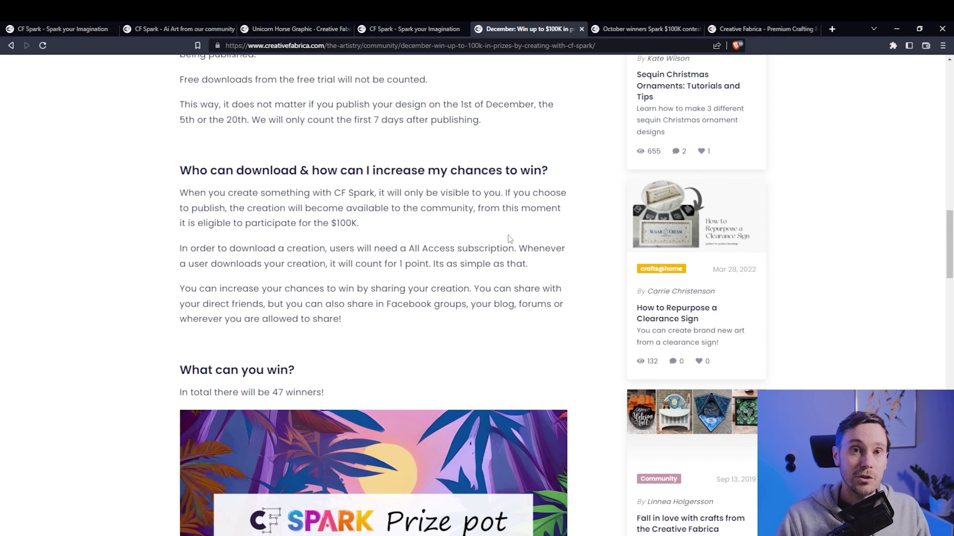
scroll(499, 230, down, 2)
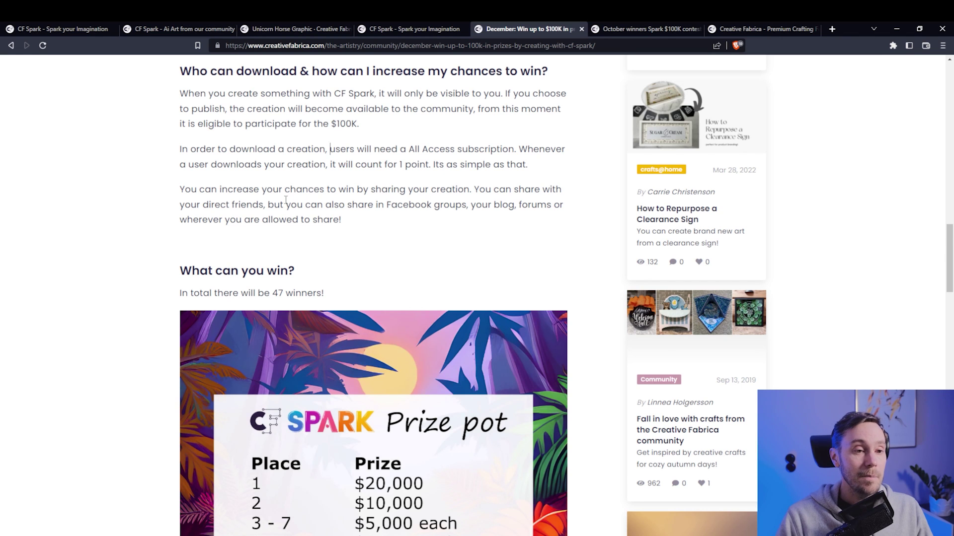
scroll(283, 201, down, 2)
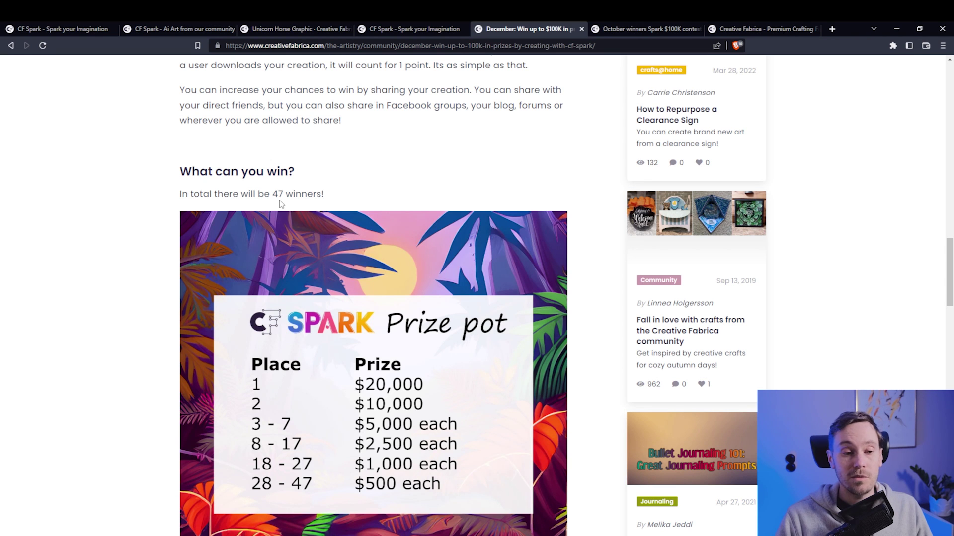
- Scroll down to the Winners section and comments, then back up to the article title and banner
scroll(182, 200, down, 9)
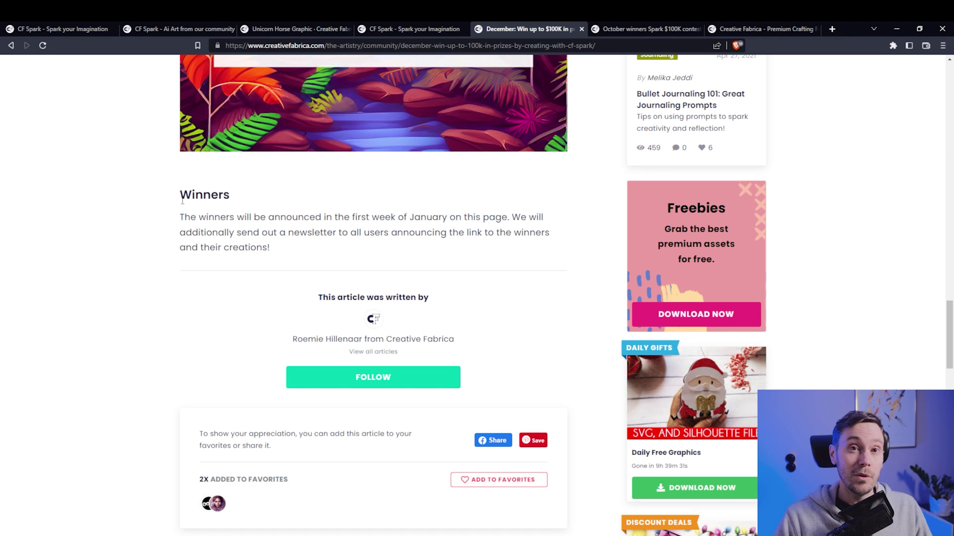
scroll(183, 201, up, 5)
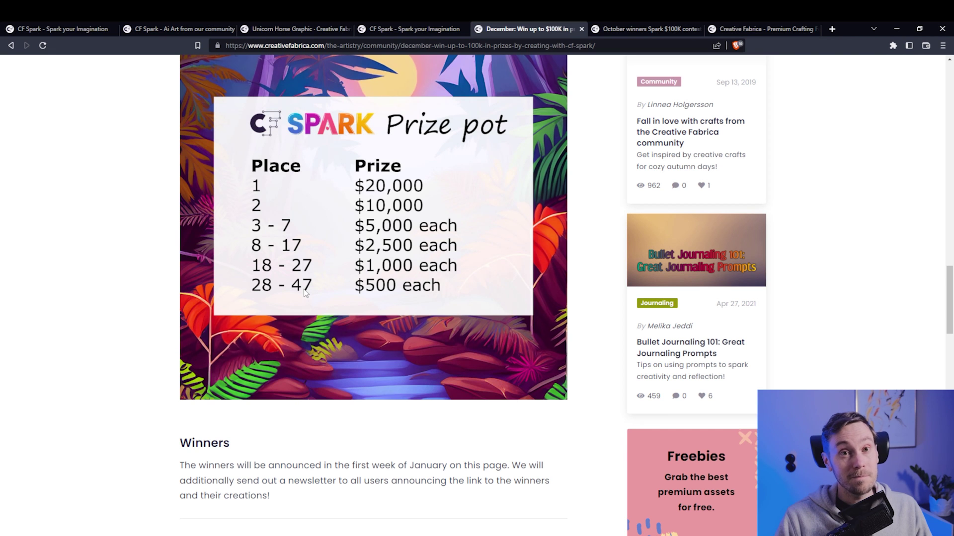
scroll(130, 248, down, 7)
scroll(130, 249, down, 3)
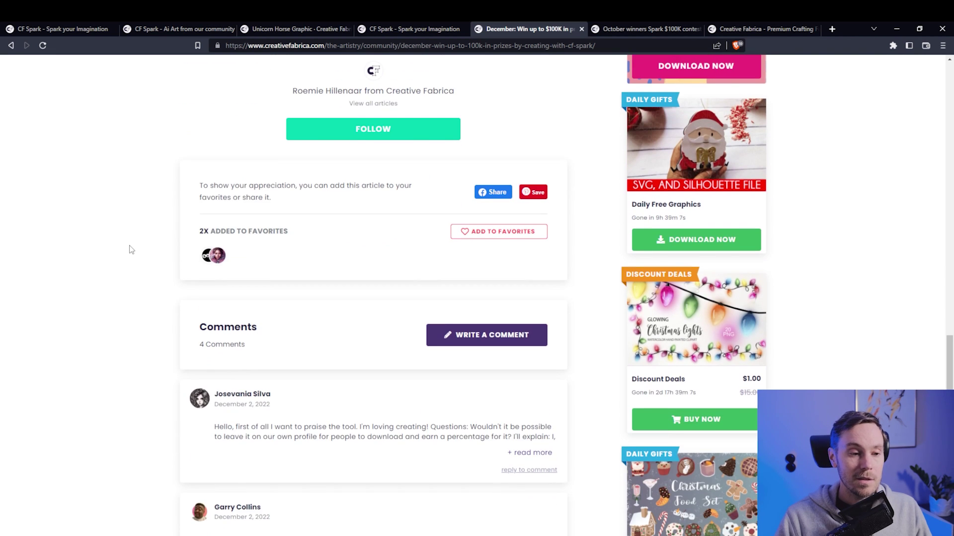
scroll(131, 256, up, 10)
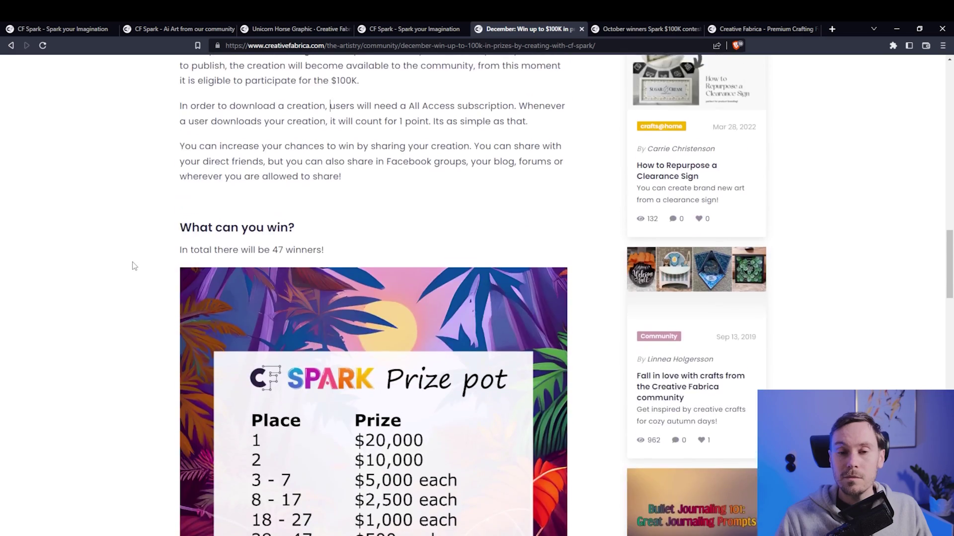
scroll(132, 266, up, 10)
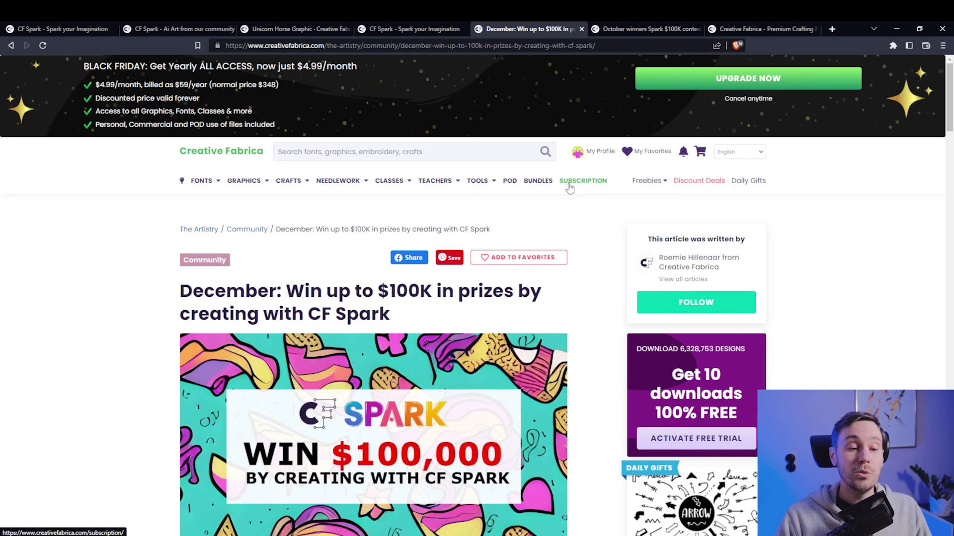
- Switch to the 'Creative Fabrica - Premium Crafts' tab and scroll to 'Recommendations for you'
click(752, 31)
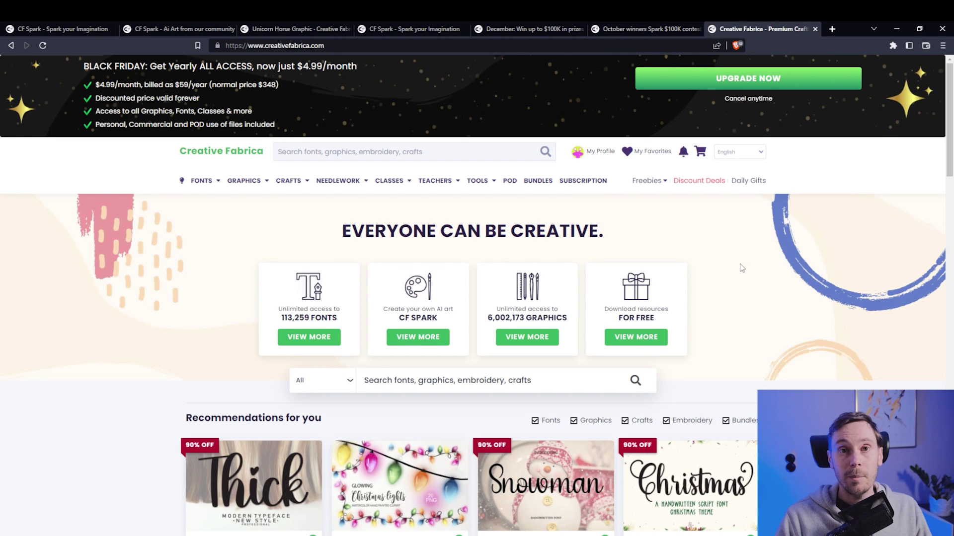
scroll(730, 302, down, 1)
scroll(731, 302, down, 4)
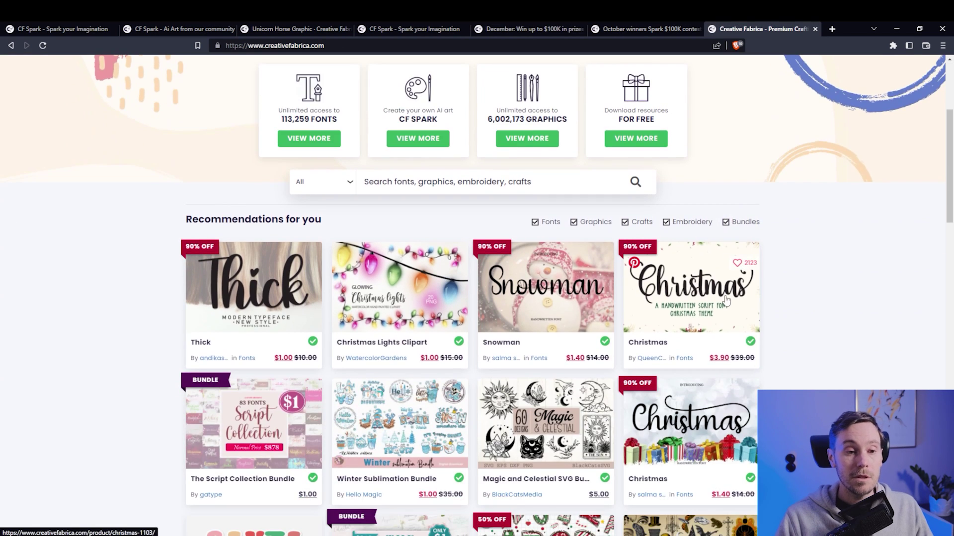